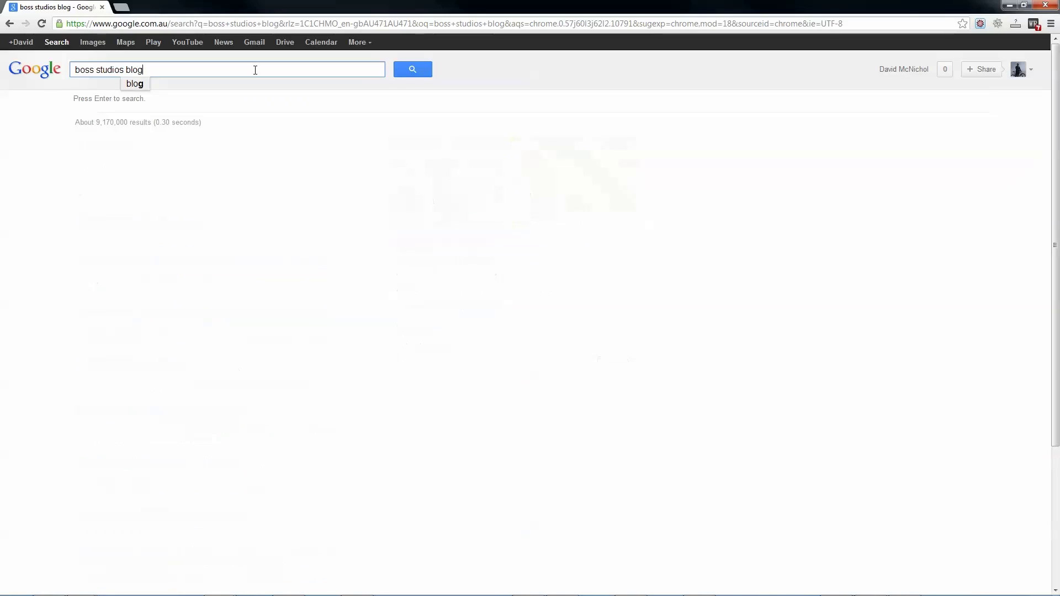
# - Search Google for "boss studios blog", open the Boss Studios blog result and browse its After Effects tutorials page
pyautogui.press('Return')
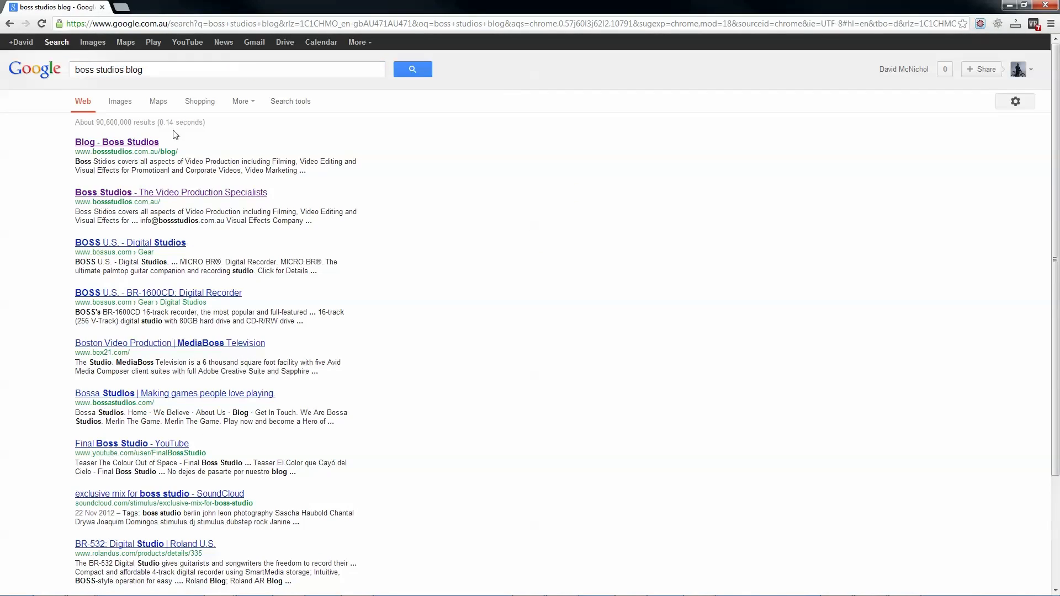
pyautogui.click(149, 145)
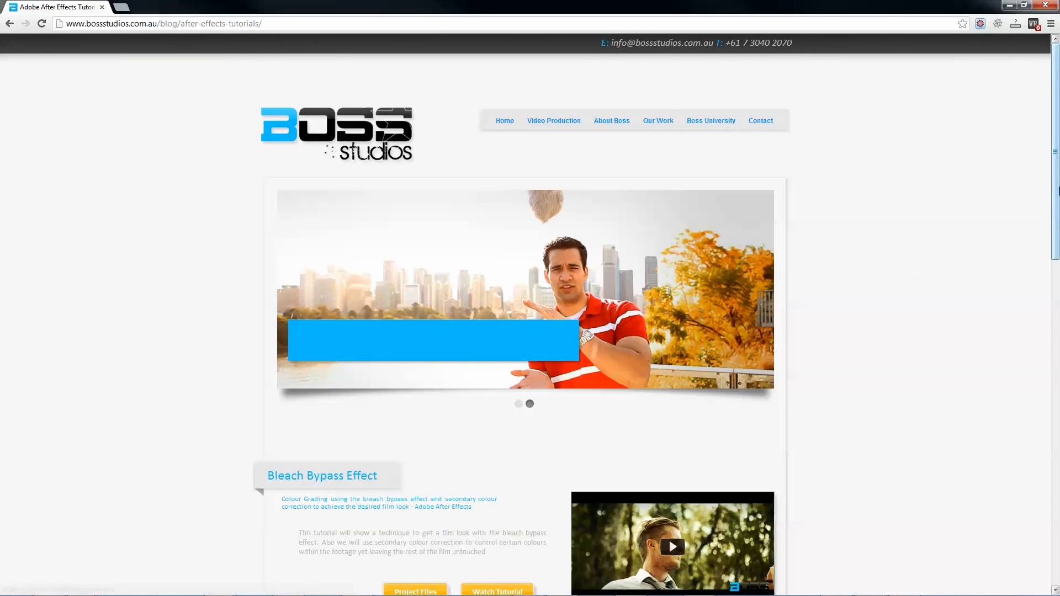
pyautogui.moveTo(1058, 192); pyautogui.dragTo(1055, 331)
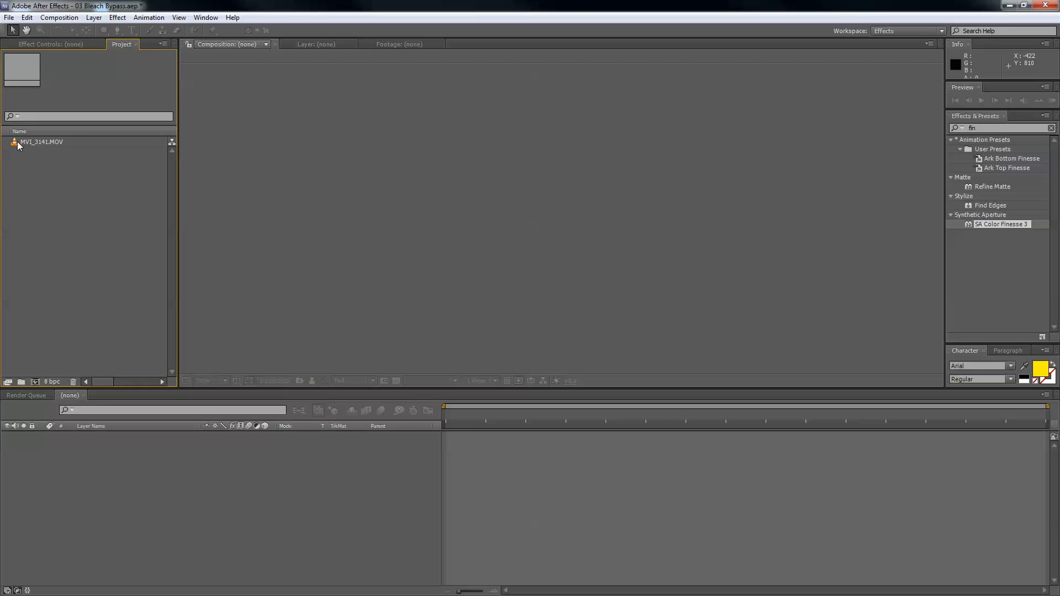
# - Create a composition from the MVI_3141.MOV footage and set the composition height to 816 px
pyautogui.click(18, 141)
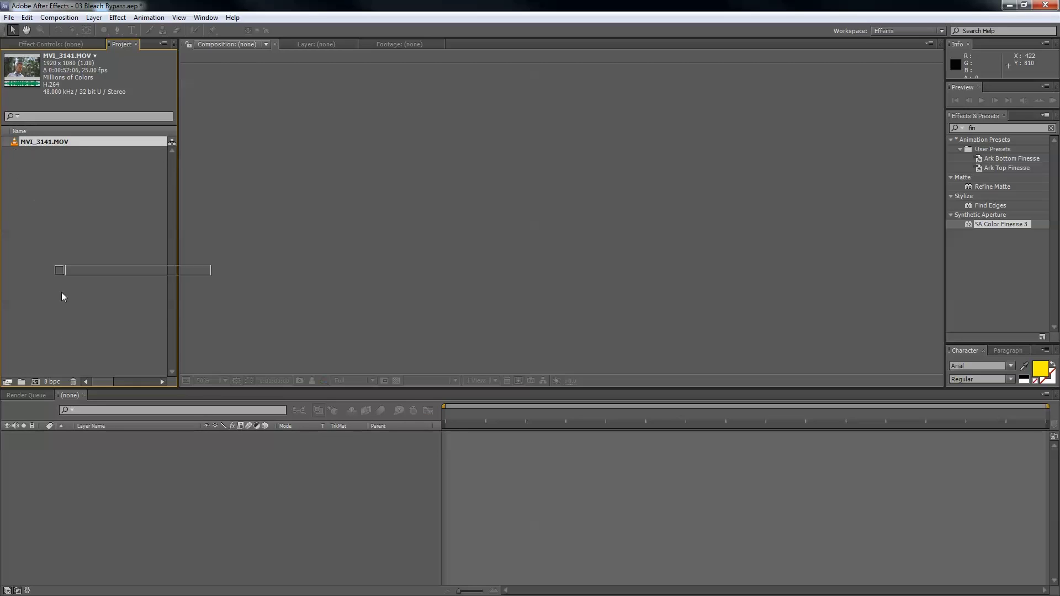
pyautogui.click(33, 381)
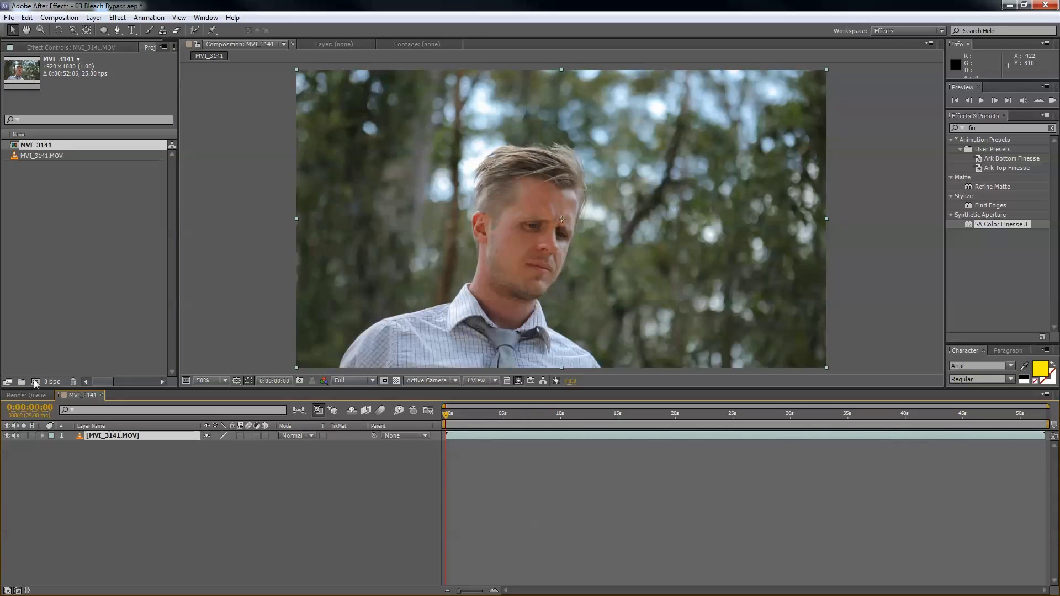
pyautogui.rightClick(213, 469)
pyautogui.click(320, 497)
pyautogui.moveTo(522, 134); pyautogui.dragTo(705, 134)
pyautogui.click(612, 222)
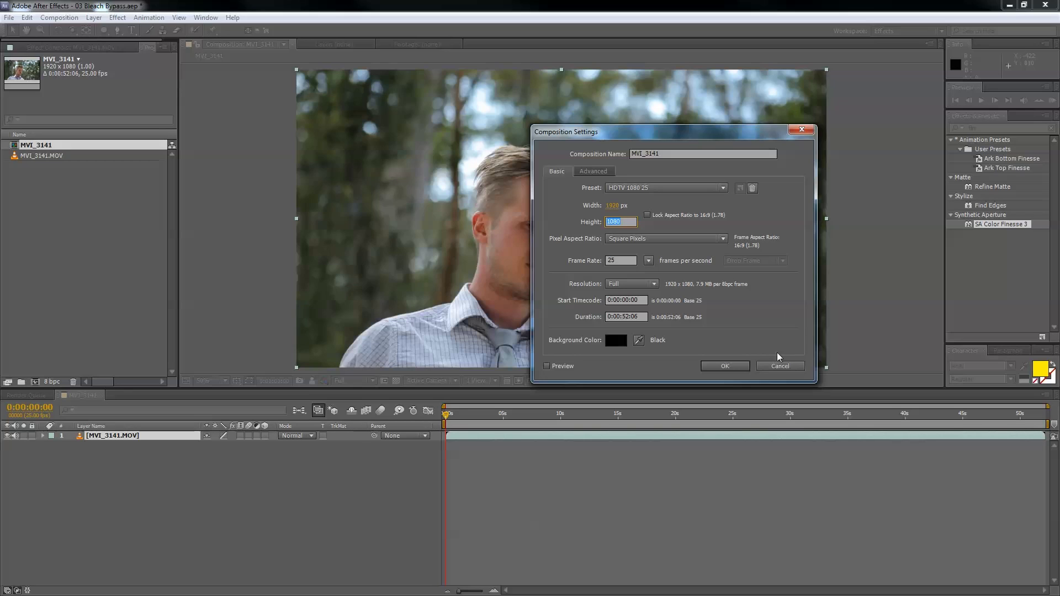
pyautogui.write('816')
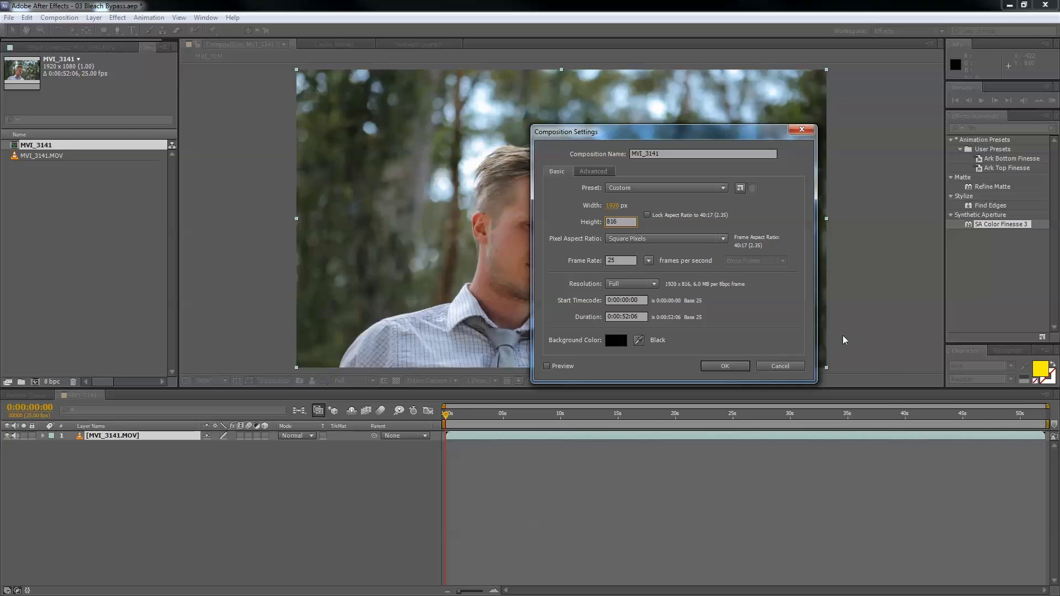
pyautogui.click(730, 368)
# - Nudge the MVI_3141.MOV layer upward within the widescreen frame to show more of the man's shirt and tie
pyautogui.click(564, 256)
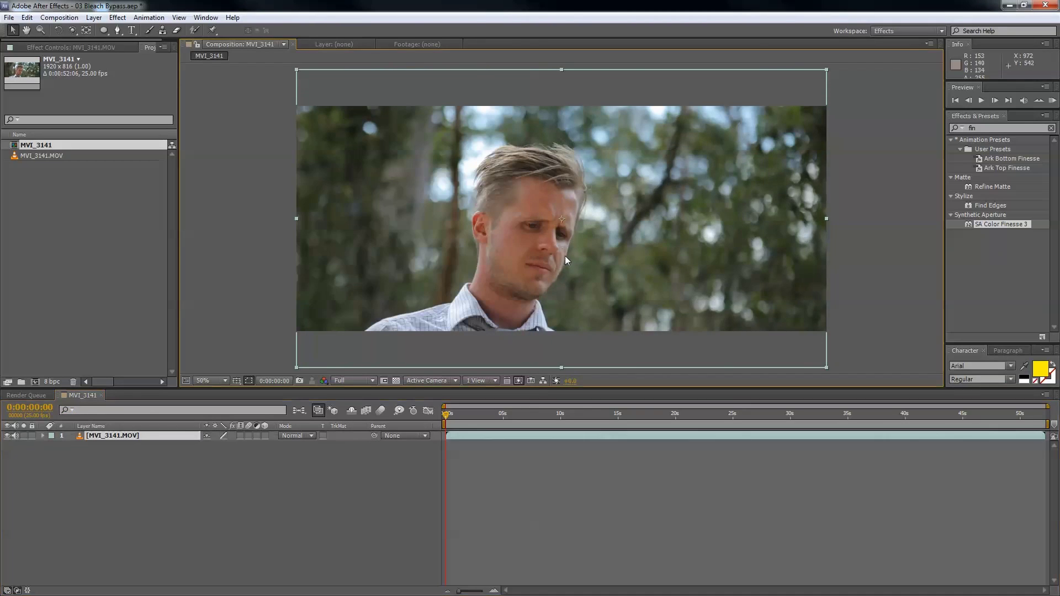
pyautogui.press('Up')
pyautogui.press('Up')
pyautogui.press('Up')
pyautogui.press('Up')
pyautogui.press('Up')
pyautogui.press('Up')
pyautogui.press('Up')
pyautogui.press('Up')
pyautogui.press('Up')
pyautogui.press('Up')
pyautogui.press('Up')
pyautogui.press('Up')
pyautogui.press('Up')
pyautogui.press('Up')
pyautogui.press('Up')
pyautogui.press('Up')
pyautogui.press('Up')
pyautogui.press('Up')
pyautogui.press('Up')
pyautogui.press('Up')
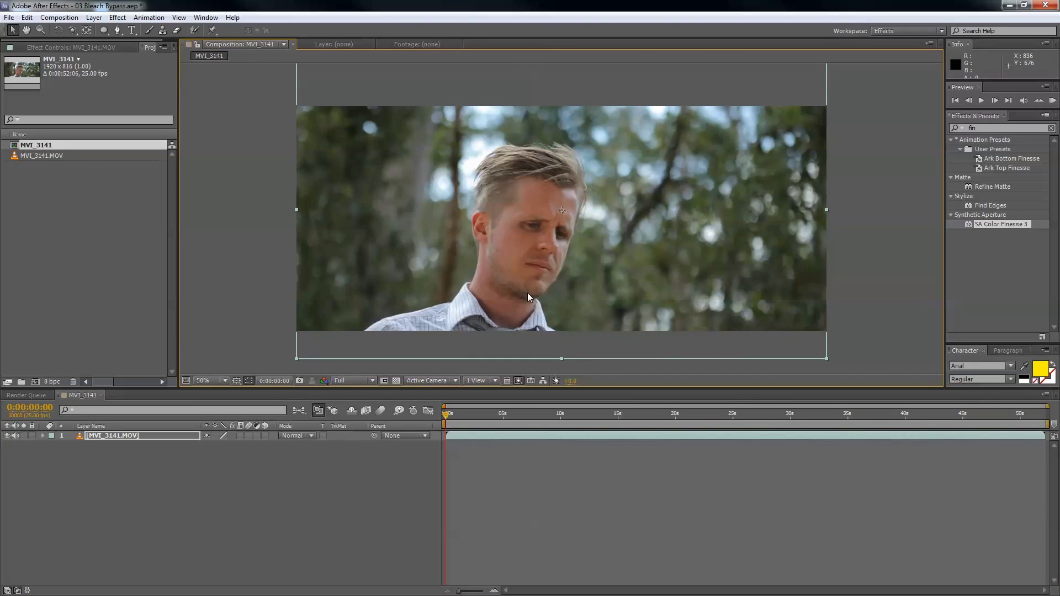
pyautogui.press('Up')
pyautogui.press('Up')
pyautogui.press('Up')
pyautogui.press('Up')
pyautogui.press('Up')
pyautogui.press('Up')
pyautogui.press('Up')
pyautogui.press('Up')
pyautogui.press('Up')
pyautogui.press('Up')
pyautogui.press('Up')
pyautogui.press('Up')
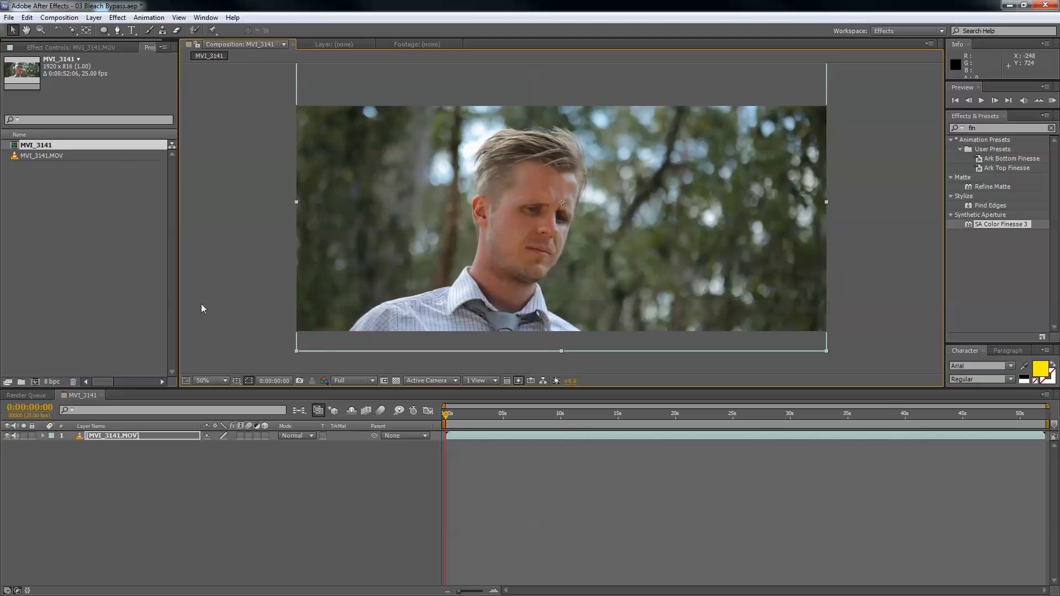
pyautogui.click(125, 279)
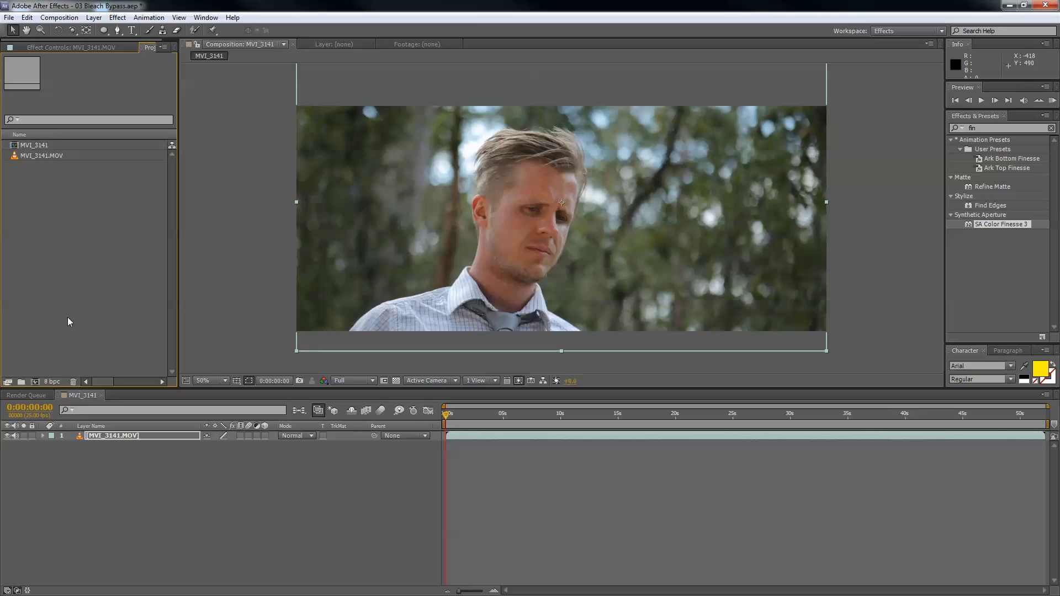
# - Duplicate the MVI_3141.MOV layer and add a composition-sized, fully saturated yellow solid above both copies
pyautogui.click(110, 436)
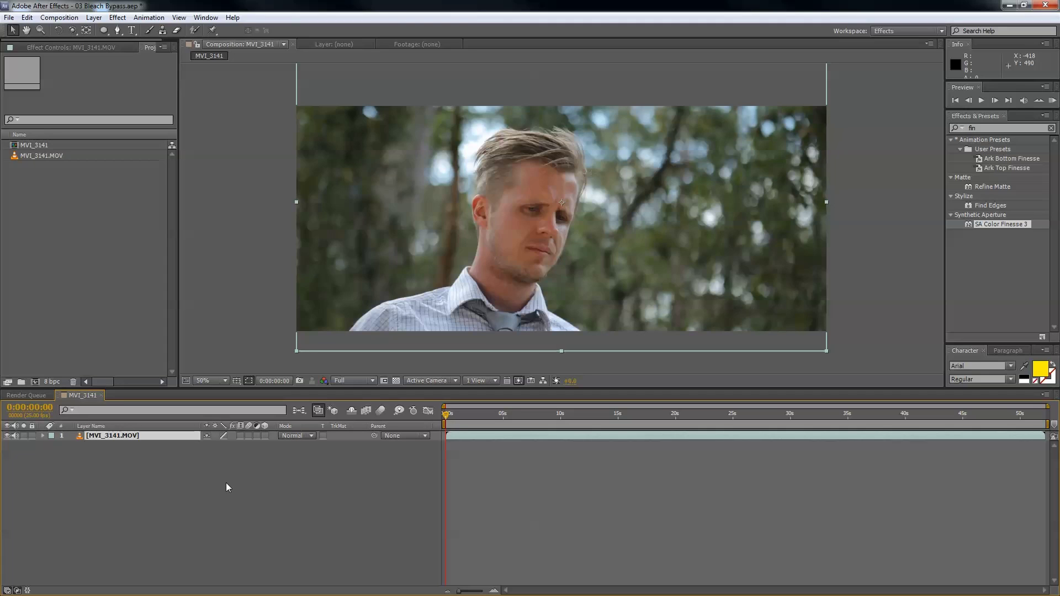
pyautogui.hotkey('ctrl', 'd')
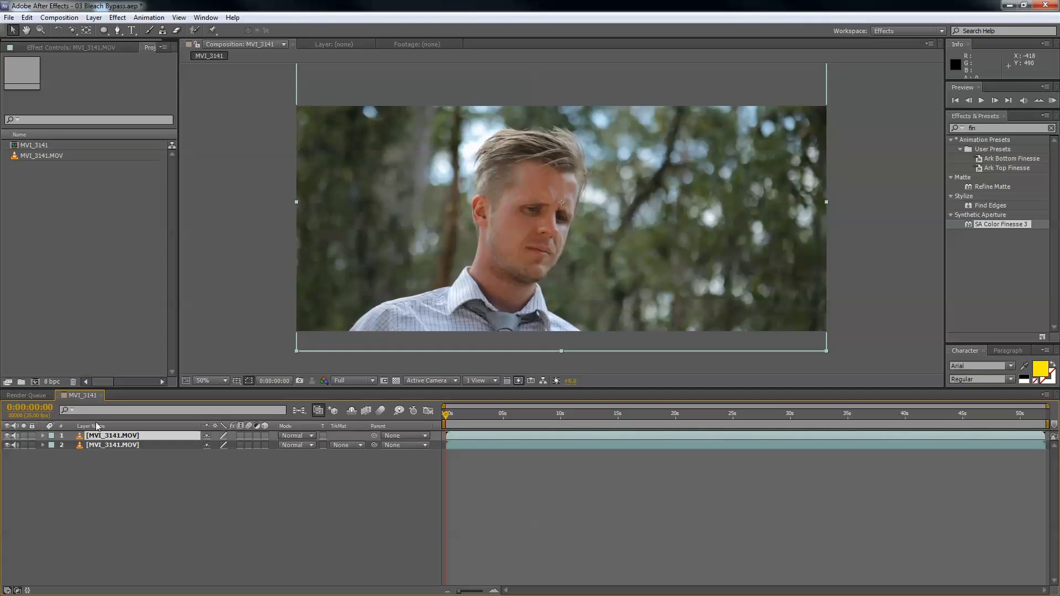
pyautogui.rightClick(122, 479)
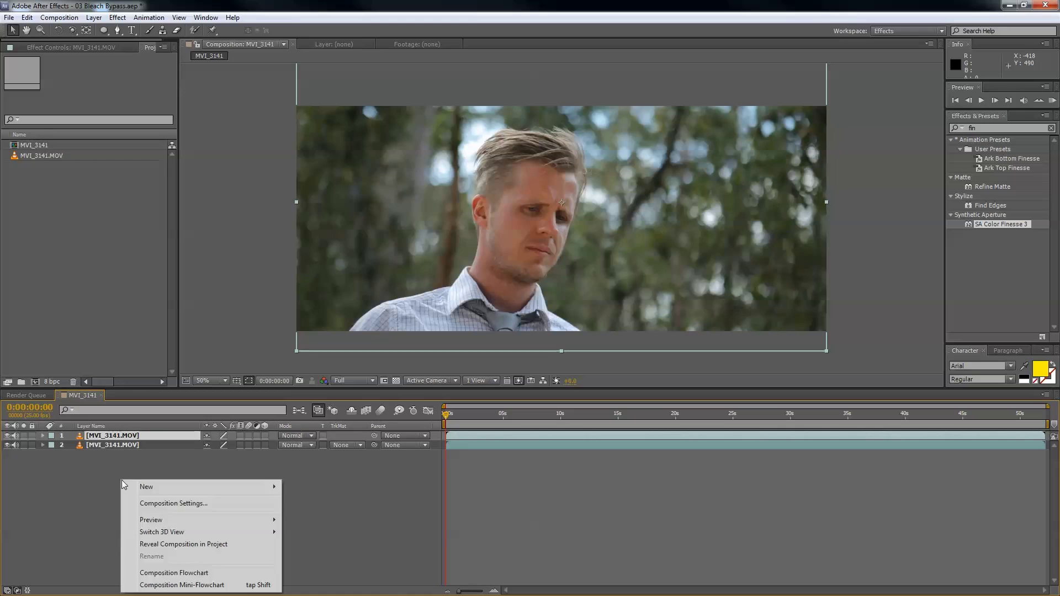
pyautogui.moveTo(189, 487)
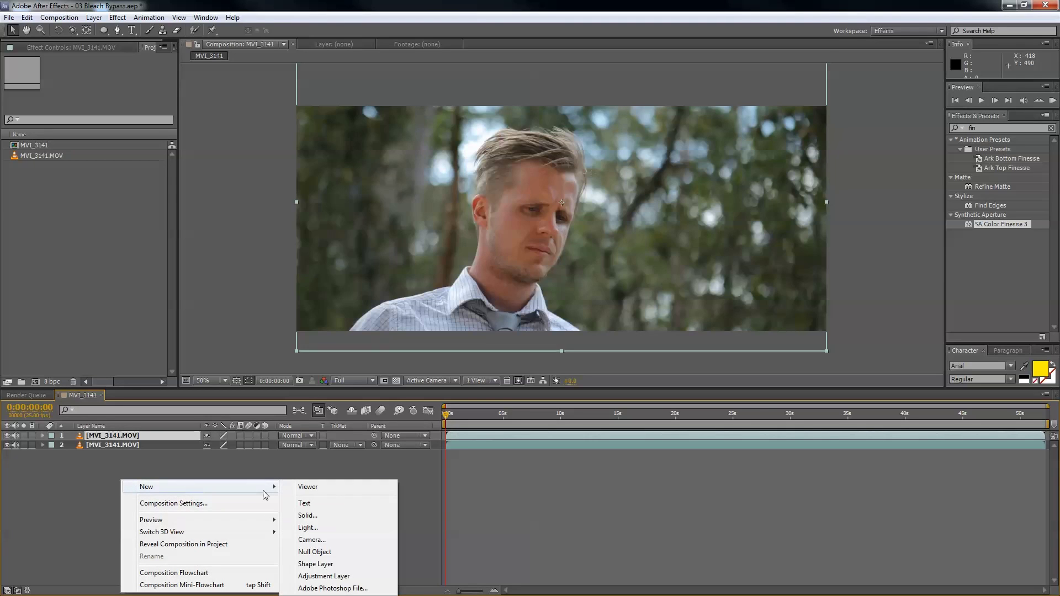
pyautogui.click(369, 516)
pyautogui.click(115, 190)
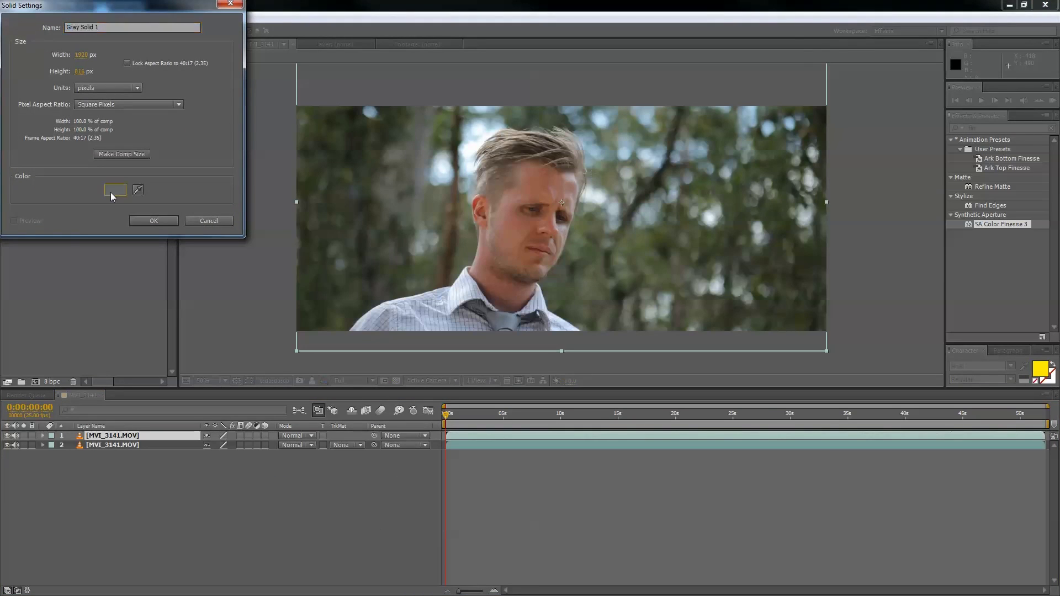
pyautogui.click(168, 143)
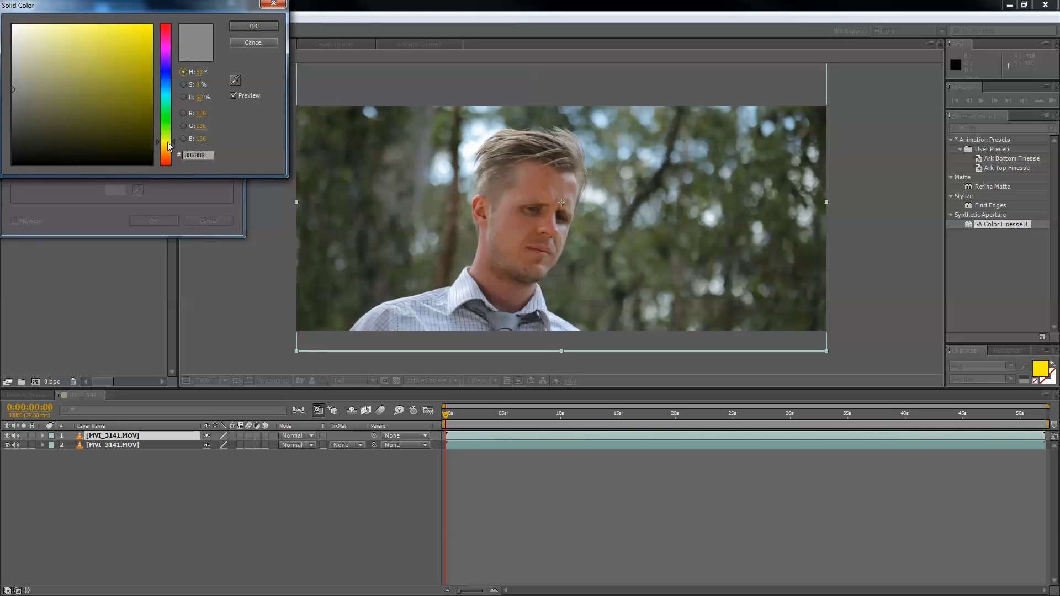
pyautogui.click(152, 25)
pyautogui.click(277, 28)
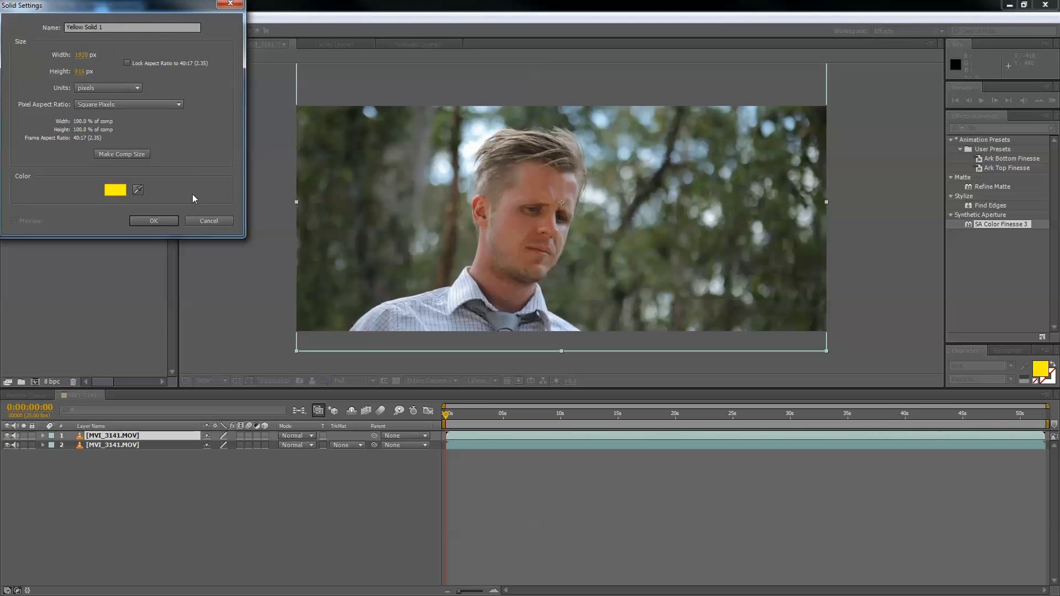
pyautogui.click(173, 221)
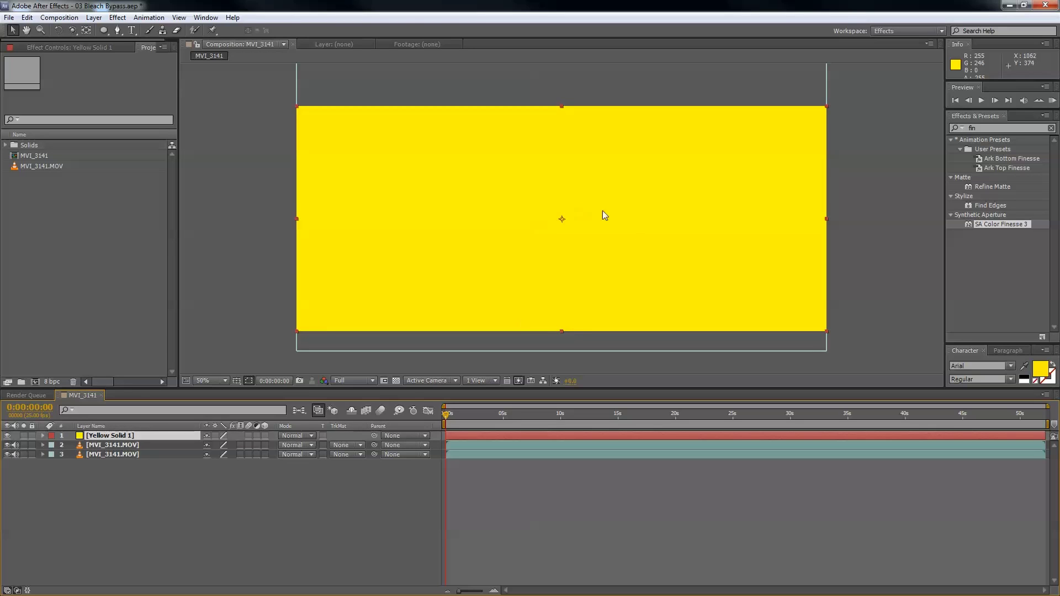
# - Set the yellow solid's blending mode to Overlay and reduce its opacity to 22%
pyautogui.click(301, 436)
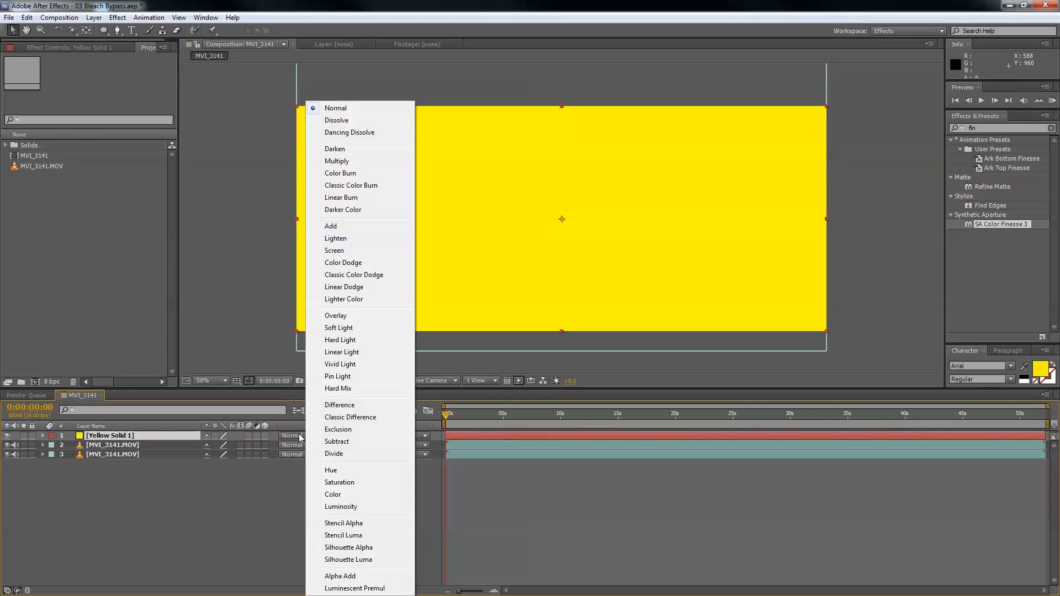
pyautogui.click(363, 320)
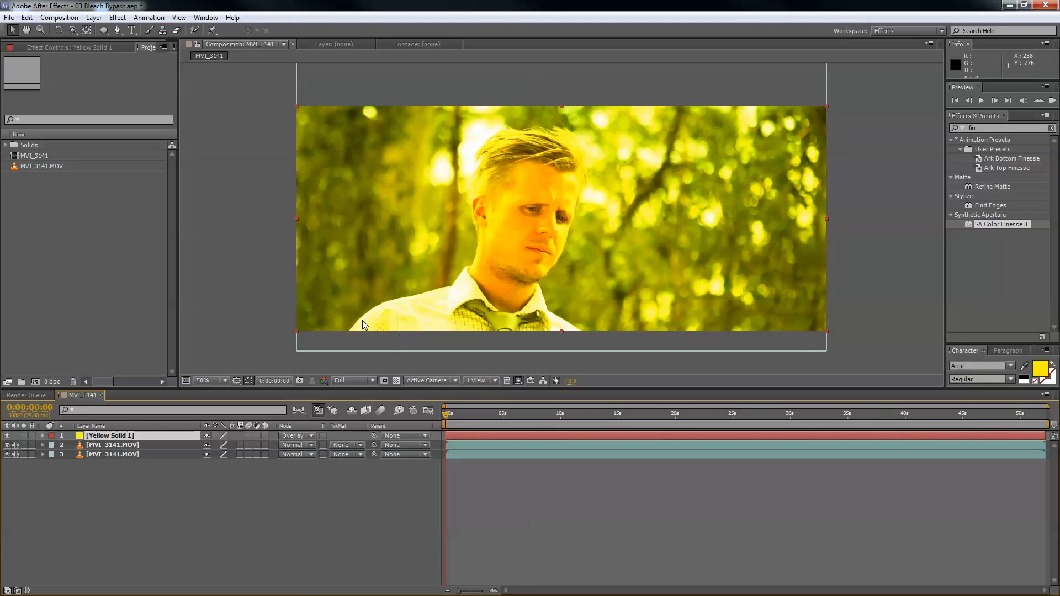
pyautogui.press('t')
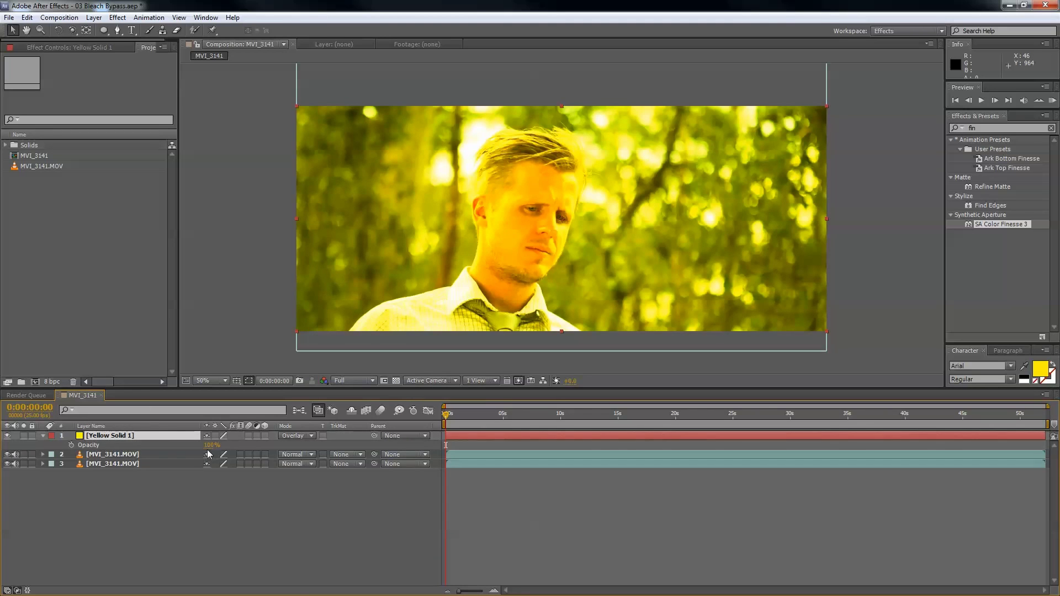
pyautogui.moveTo(210, 449); pyautogui.dragTo(167, 448)
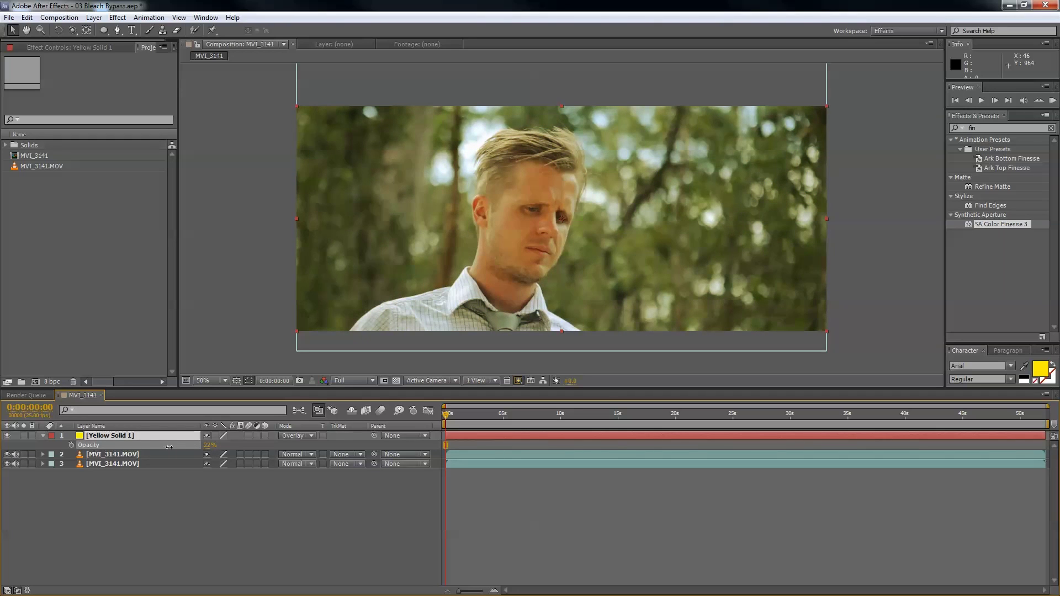
# - Toggle the yellow solid's visibility to compare the footage with and without the tint
pyautogui.click(7, 436)
pyautogui.click(7, 436)
pyautogui.click(7, 436)
pyautogui.click(7, 435)
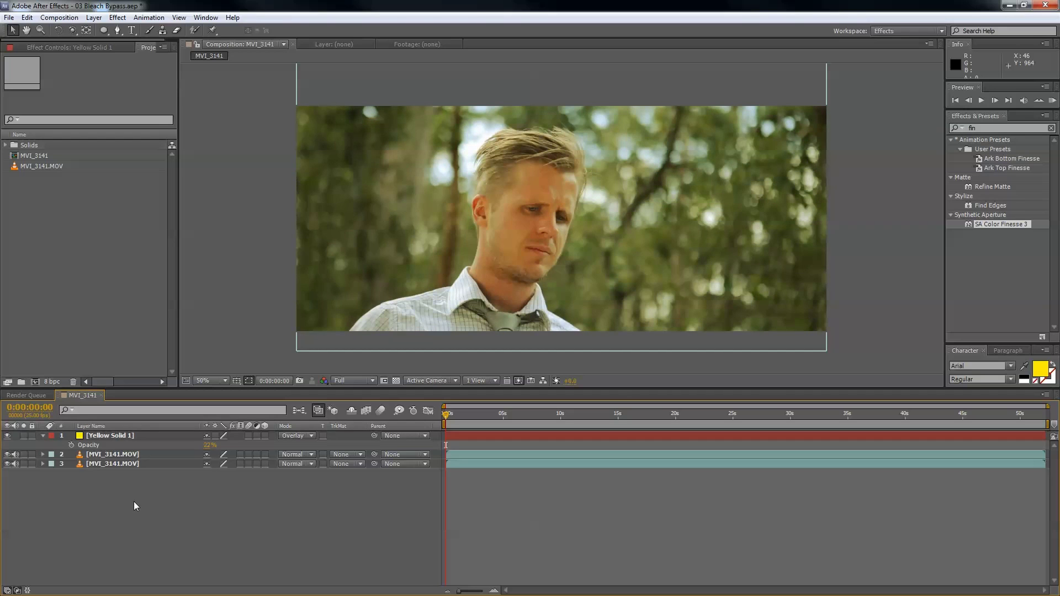
# - Try the Normal blending mode on the yellow solid for comparison and return it to Overlay
pyautogui.click(294, 435)
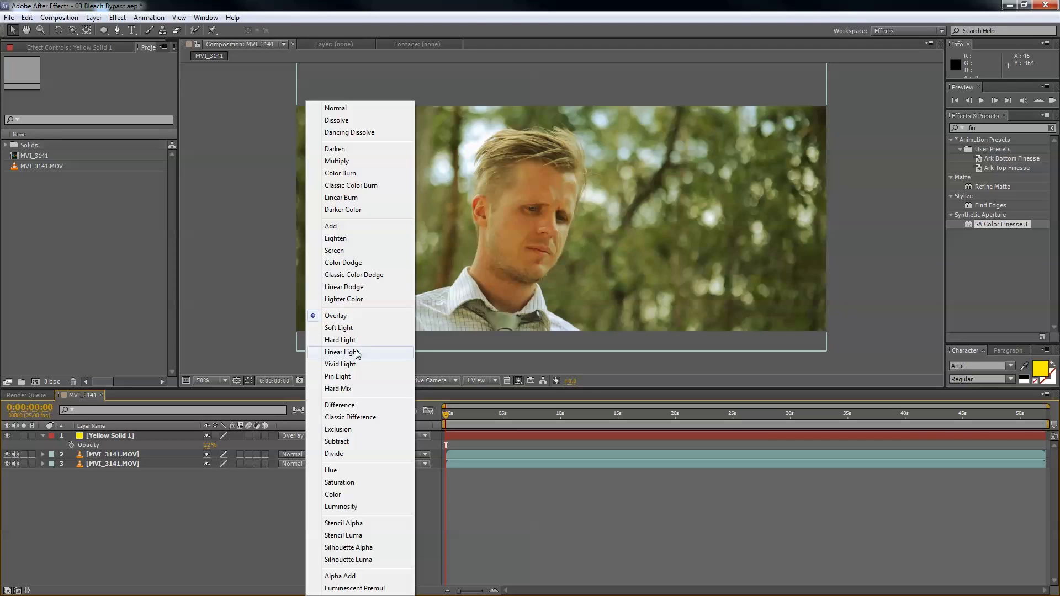
pyautogui.click(120, 455)
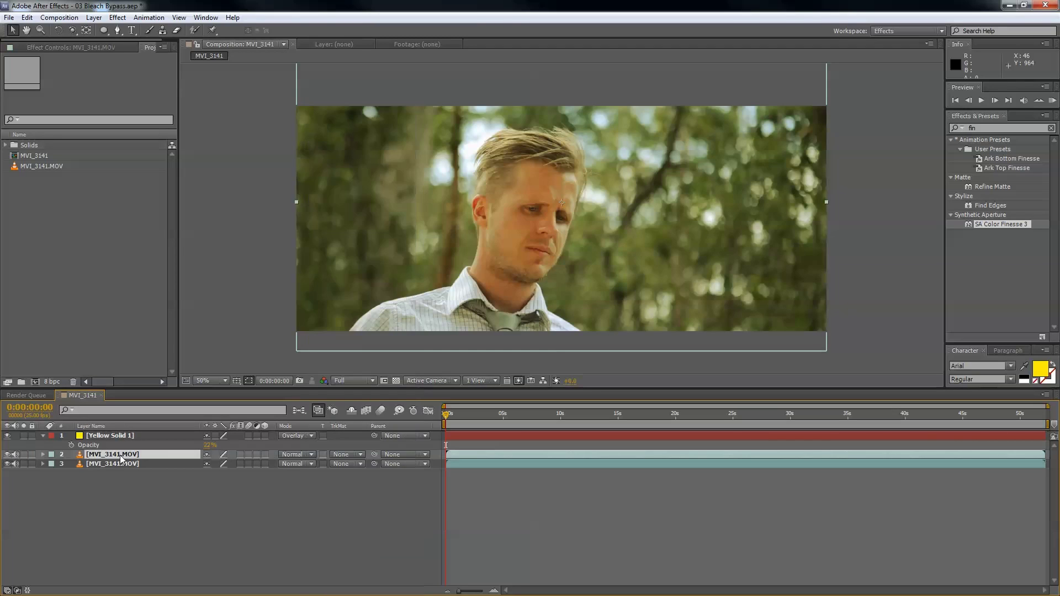
pyautogui.click(284, 436)
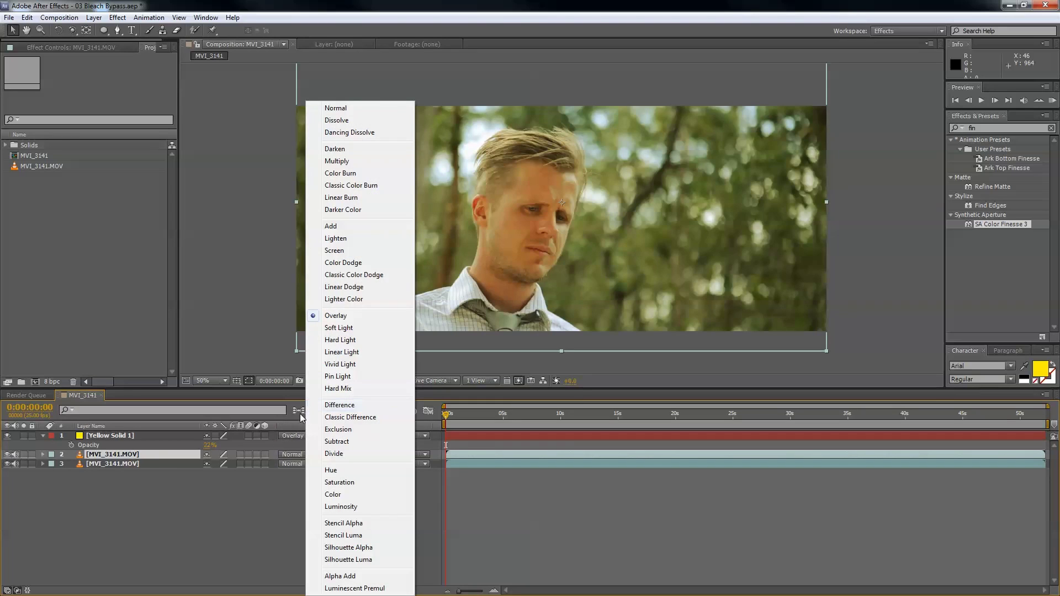
pyautogui.click(365, 109)
pyautogui.click(316, 520)
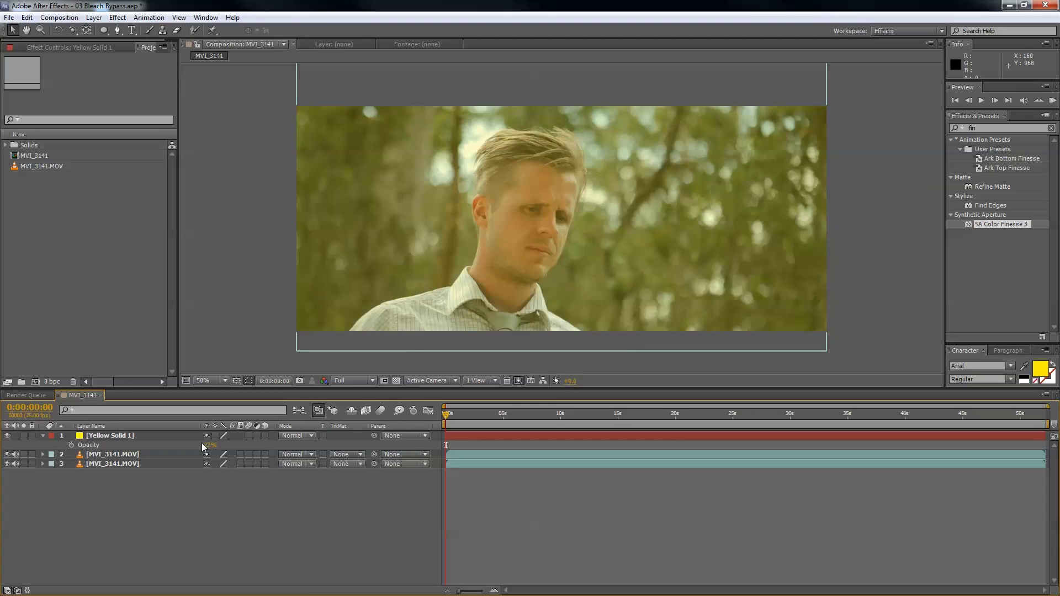
pyautogui.click(301, 435)
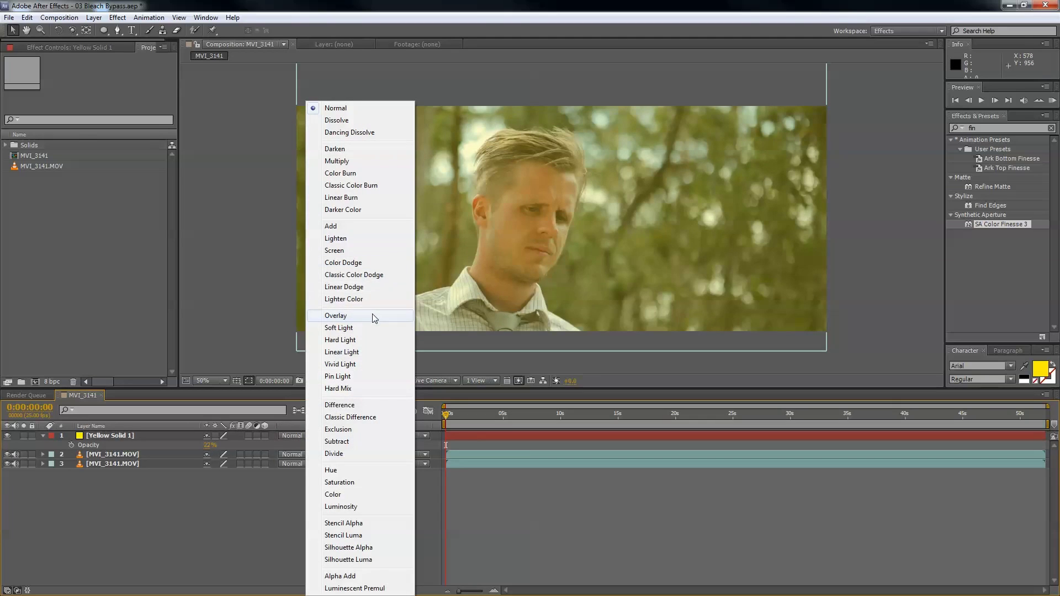
pyautogui.click(335, 316)
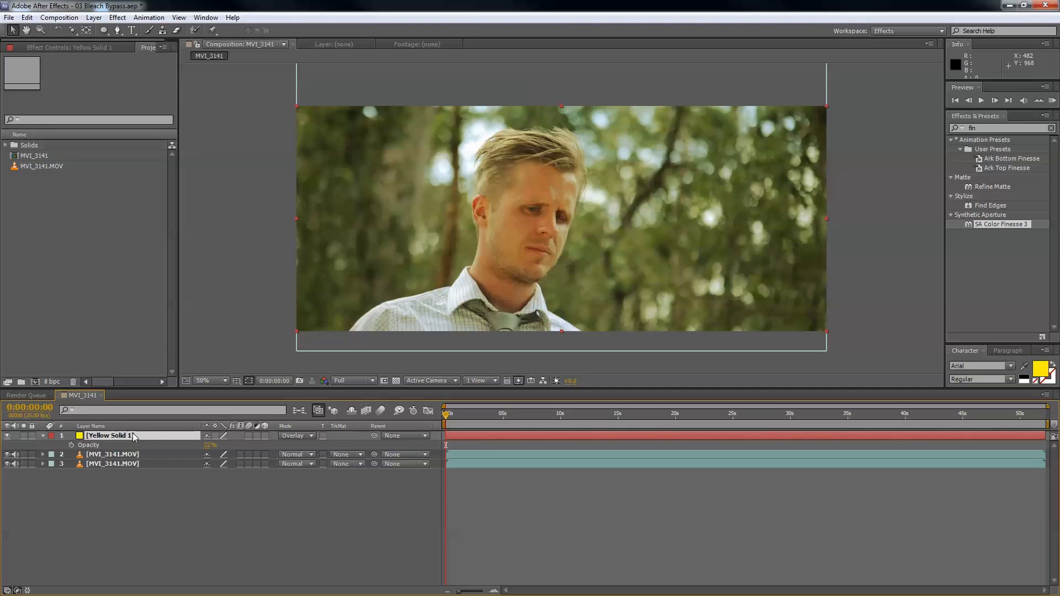
# - Raise the yellow solid's opacity to 33%
pyautogui.click(210, 446)
pyautogui.moveTo(210, 448); pyautogui.dragTo(219, 454)
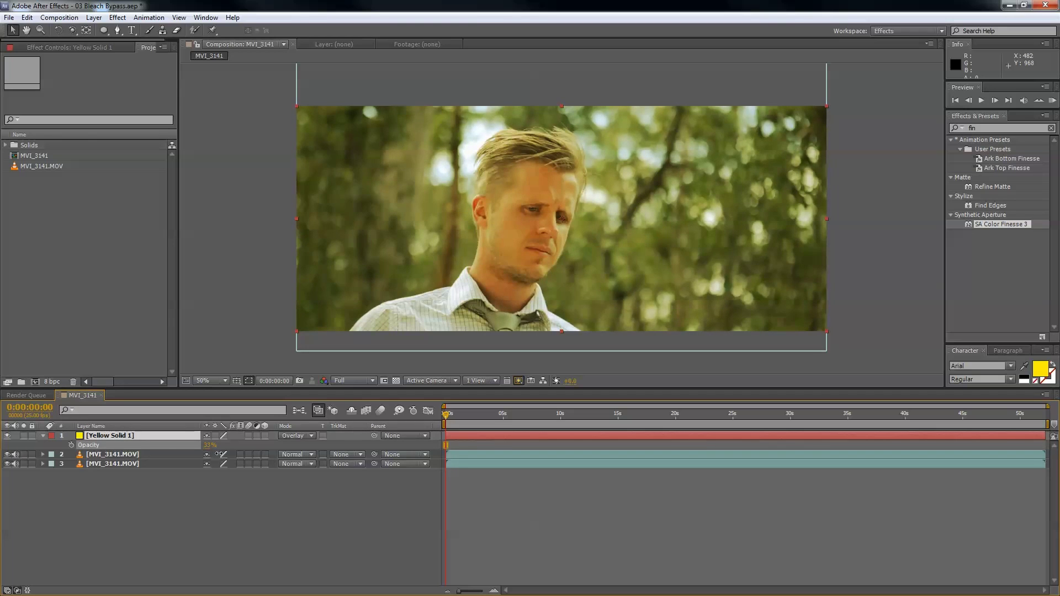
pyautogui.click(357, 499)
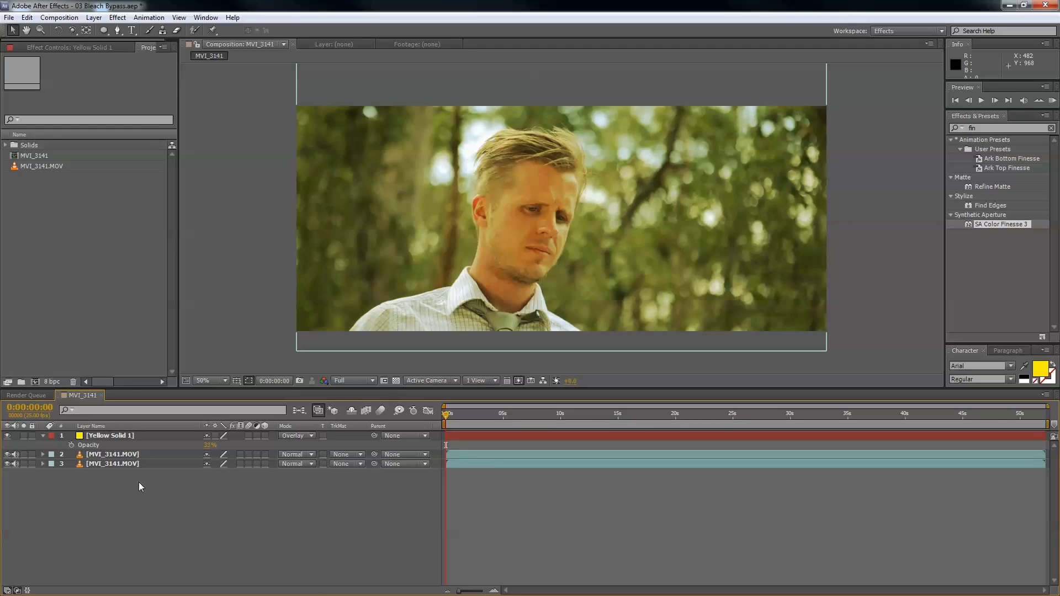
# - Apply the SA Color Finesse 3 effect to the upper MVI_3141.MOV layer, directly below the yellow solid
pyautogui.click(114, 466)
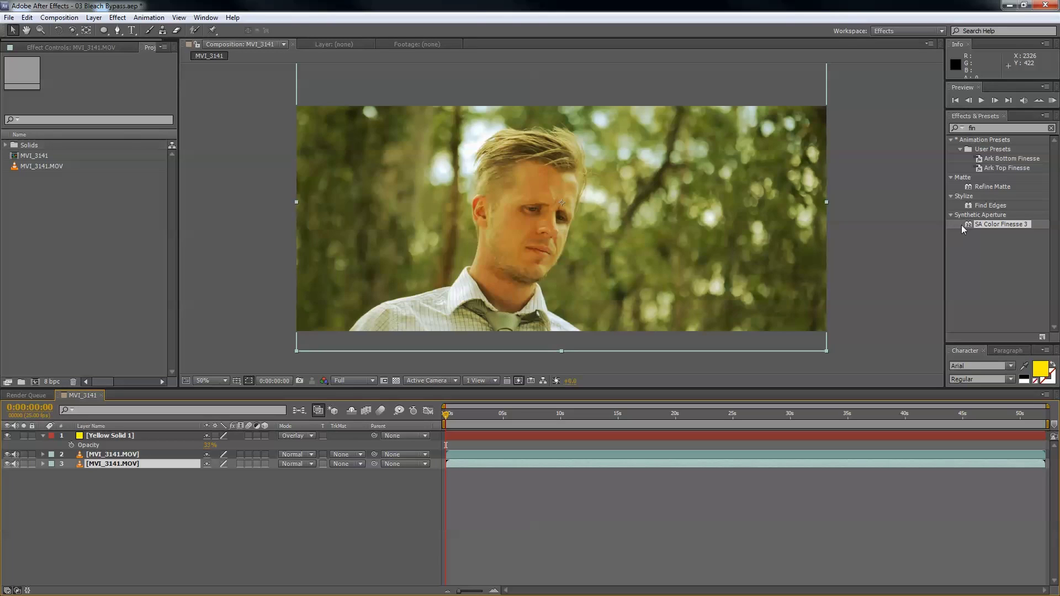
pyautogui.moveTo(232, 483); pyautogui.dragTo(126, 456)
pyautogui.click(124, 463)
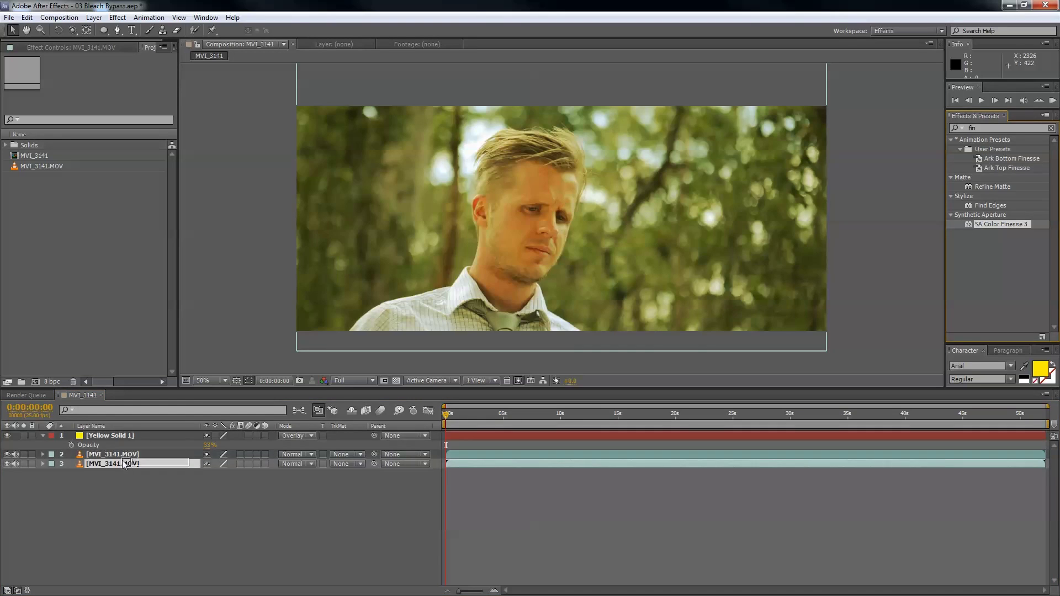
pyautogui.hotkey('ctrl', 'alt', 'shift', 'e')
pyautogui.moveTo(1048, 219); pyautogui.dragTo(123, 454)
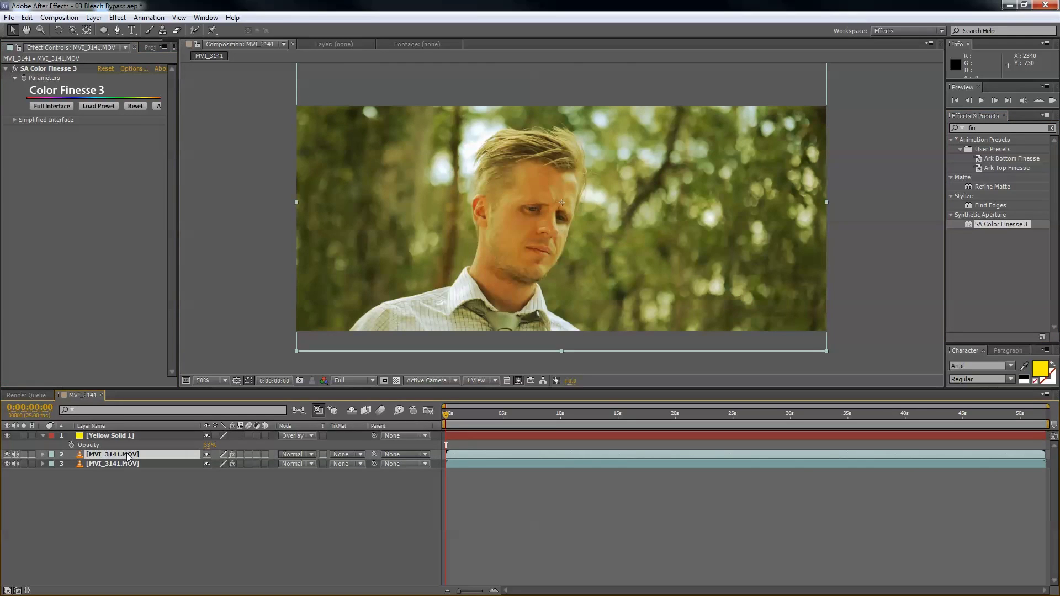
# - Increase the lower MVI_3141.MOV layer's contrast in Color Finesse Levels by raising the master input black point and lowering the white point
pyautogui.click(132, 491)
pyautogui.click(122, 464)
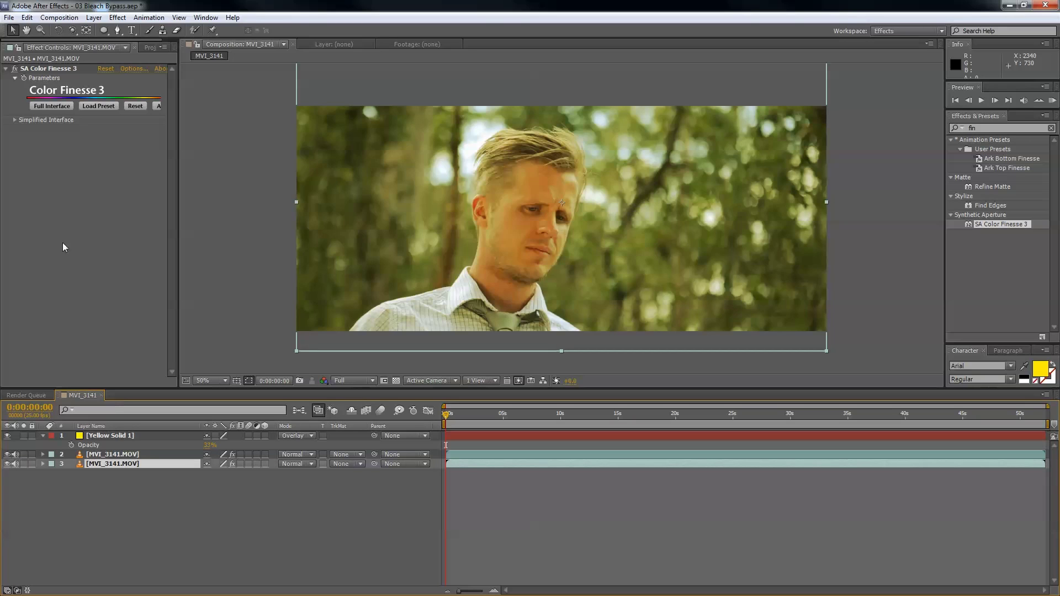
pyautogui.click(52, 108)
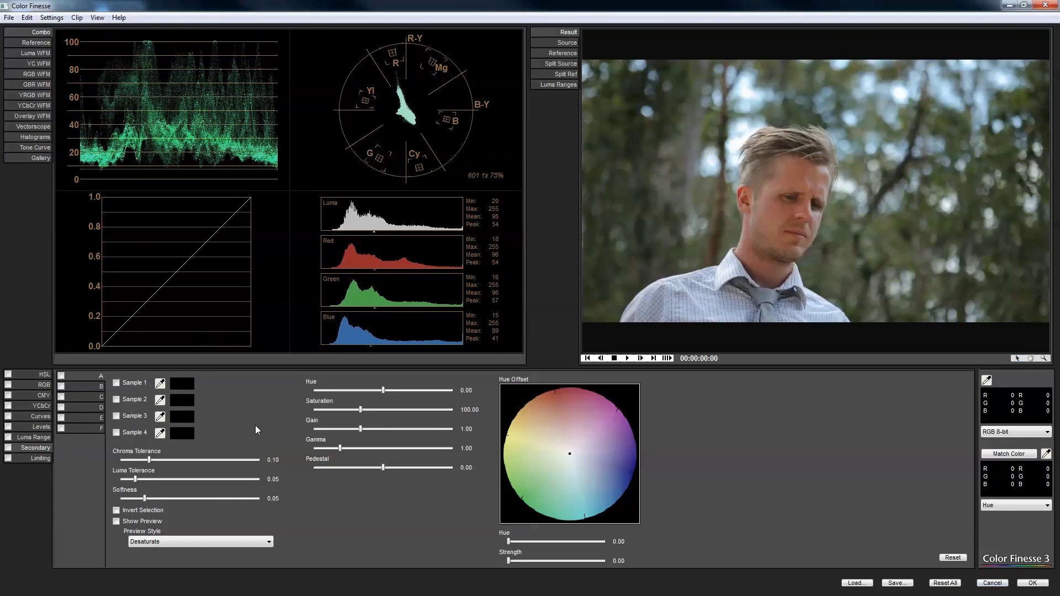
pyautogui.click(37, 428)
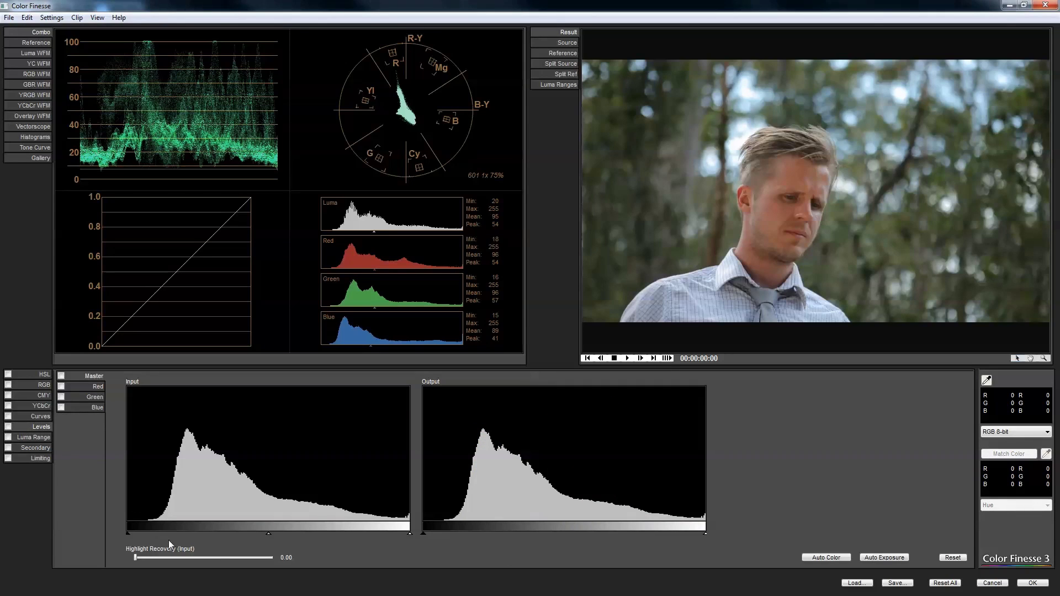
pyautogui.moveTo(173, 539); pyautogui.dragTo(177, 538)
pyautogui.moveTo(410, 535); pyautogui.dragTo(350, 533)
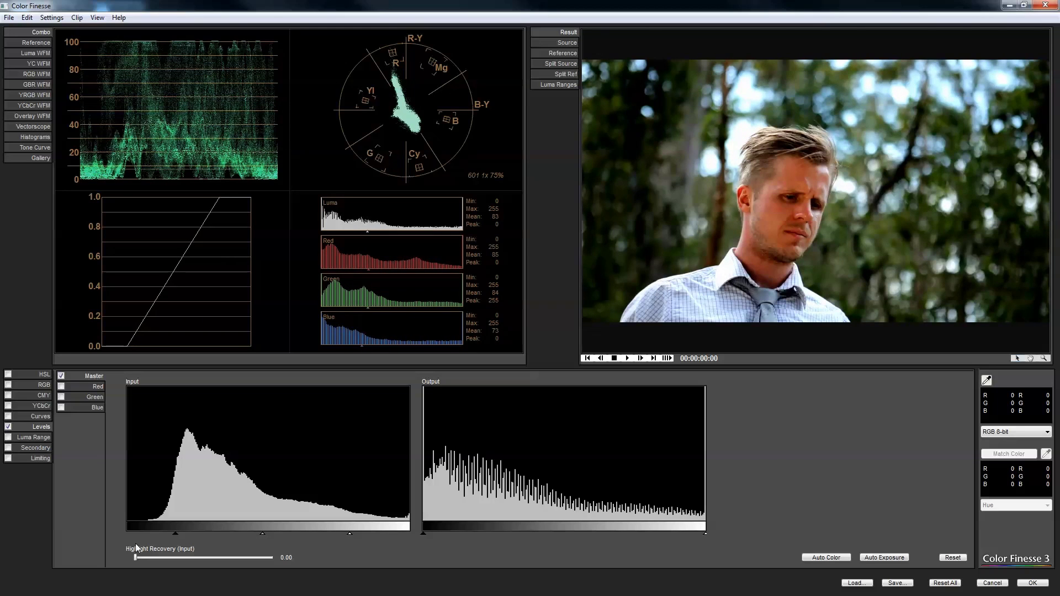
pyautogui.moveTo(177, 535); pyautogui.dragTo(182, 534)
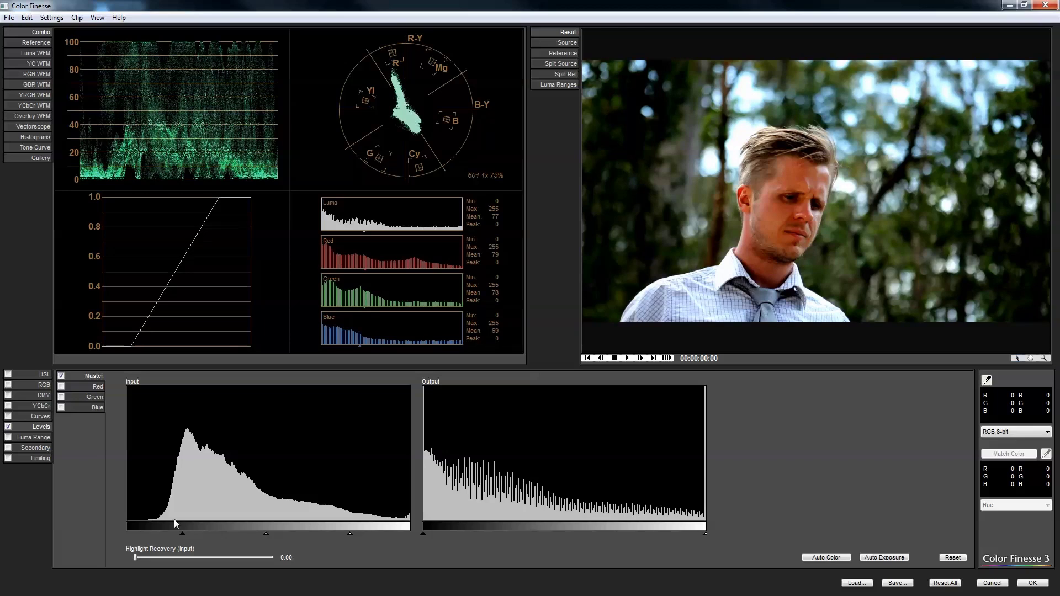
# - Set the HSL master hue to 5.00 for the lower footage layer and apply the Color Finesse grade
pyautogui.click(38, 374)
pyautogui.click(330, 393)
pyautogui.write('6')
pyautogui.press('Return')
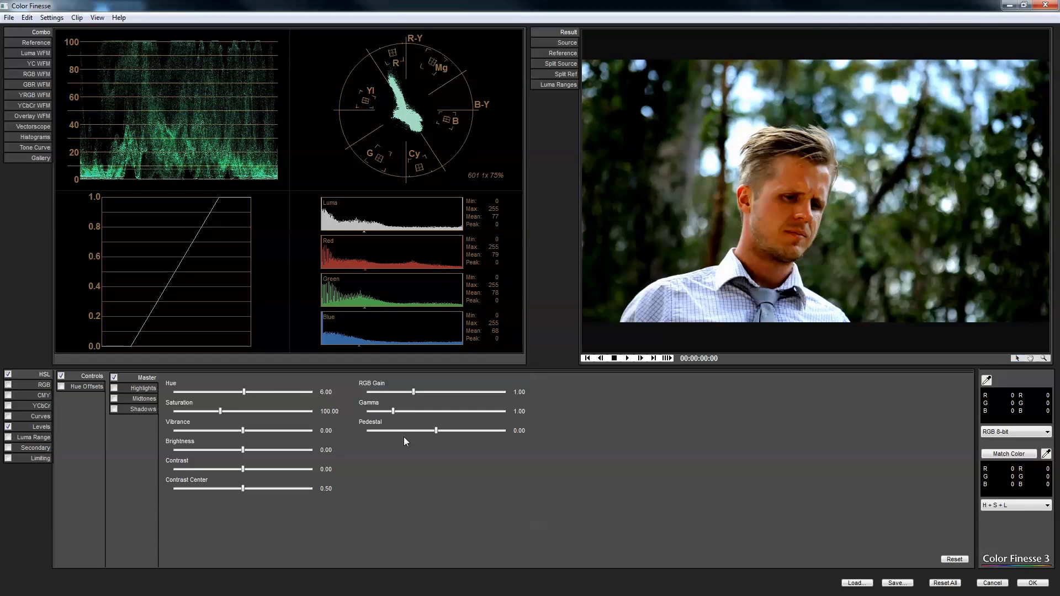
pyautogui.write('5')
pyautogui.press('Return')
pyautogui.click(1027, 586)
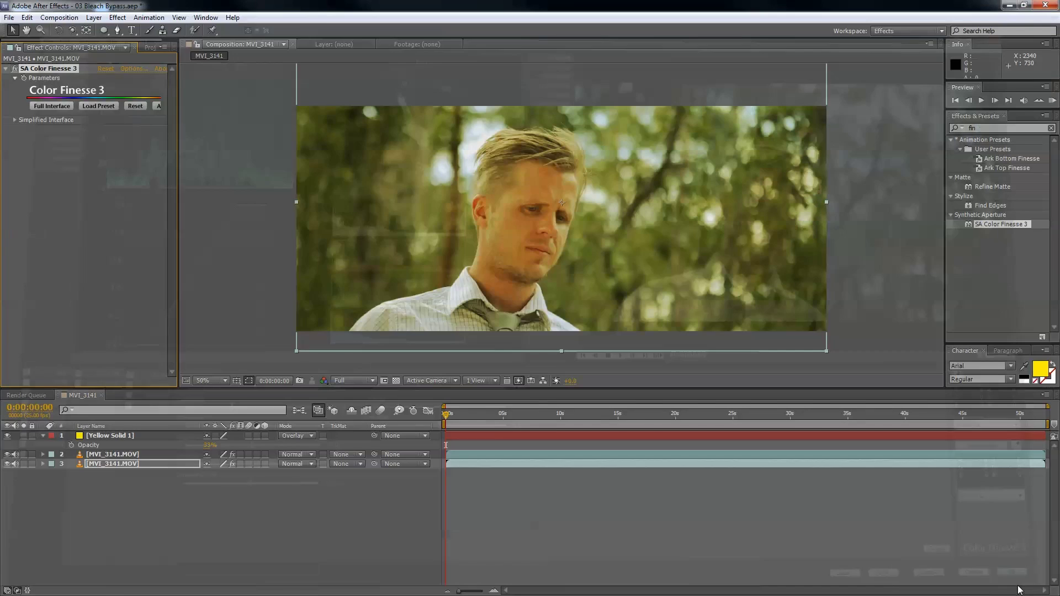
# - Compare the composite without the upper MVI_3141.MOV layer and set that layer's blending mode to Color
pyautogui.click(122, 456)
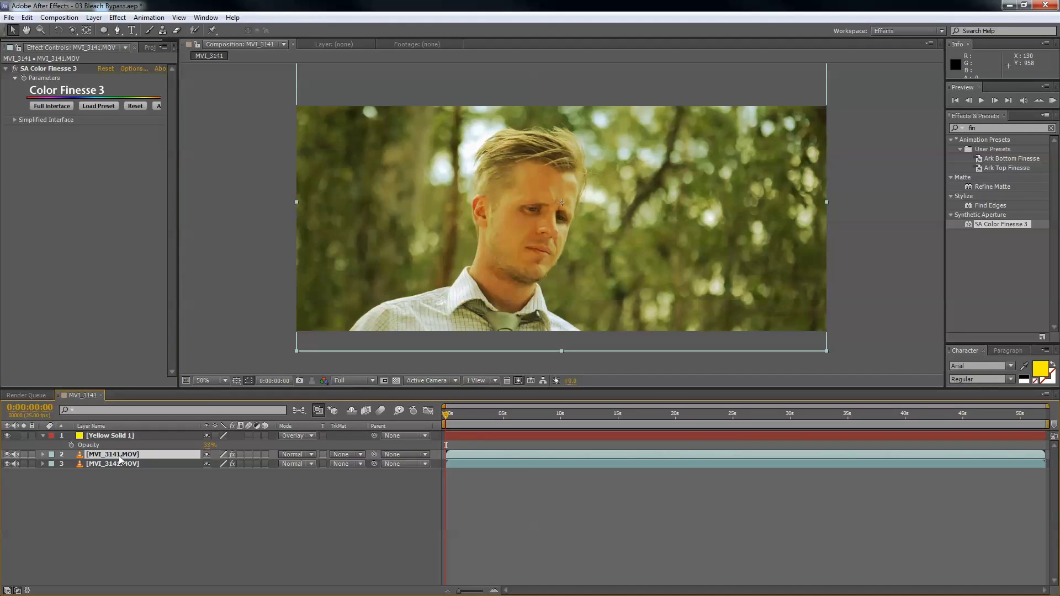
pyautogui.click(8, 454)
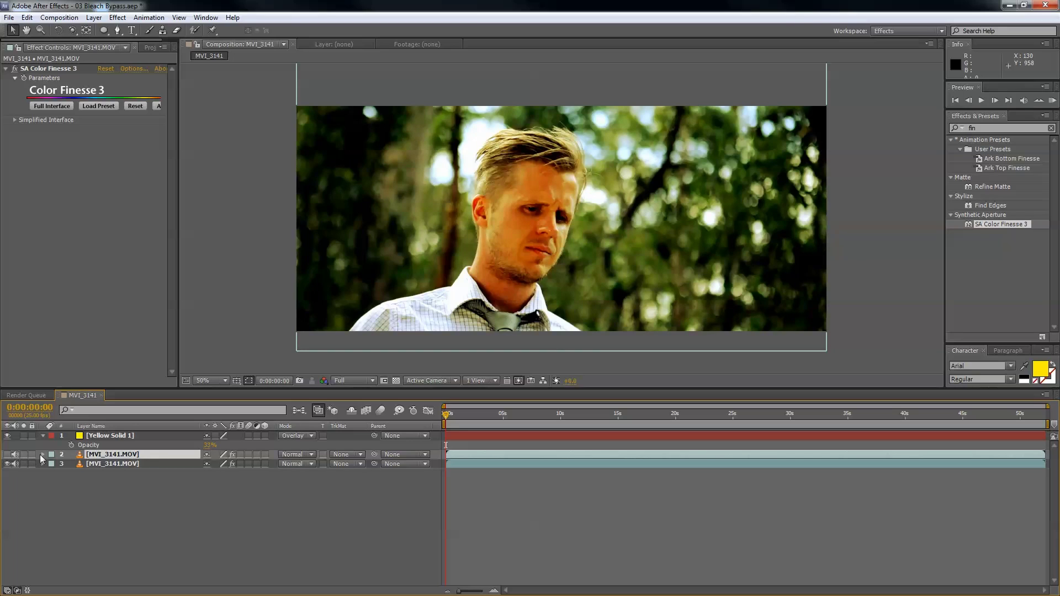
pyautogui.click(284, 458)
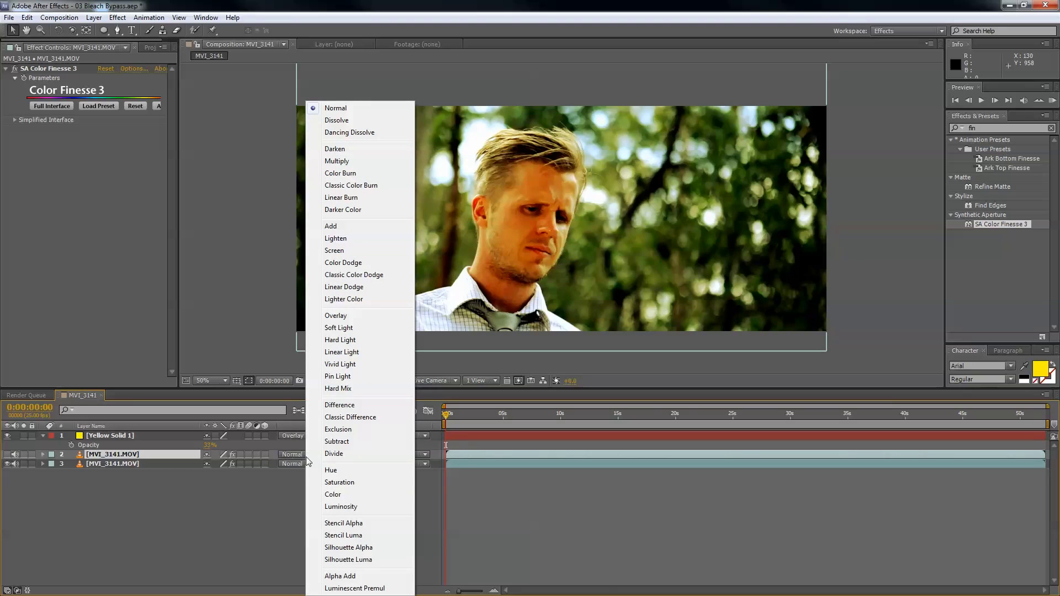
pyautogui.click(353, 495)
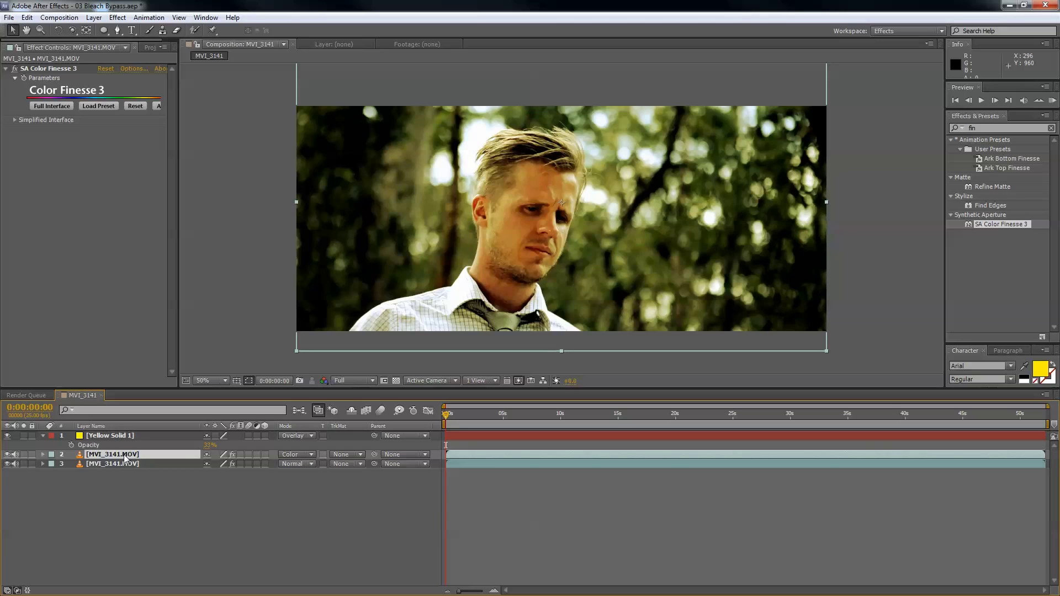
# - Create a dark gray solid with colour 5A5A5A at the composition's size
pyautogui.click(174, 499)
pyautogui.rightClick(164, 527)
pyautogui.moveTo(310, 416)
pyautogui.click(362, 445)
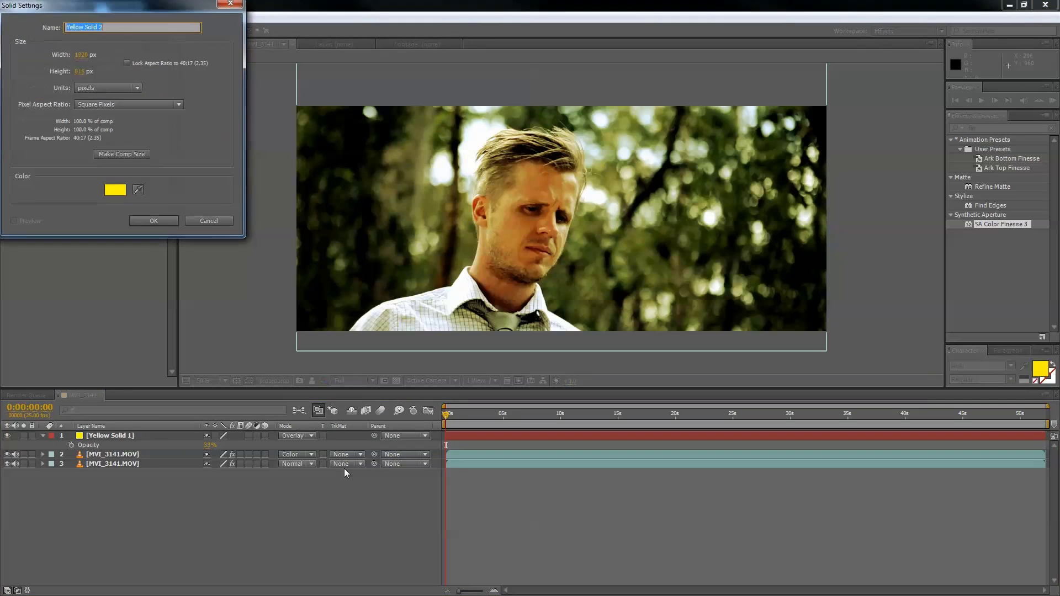
pyautogui.click(116, 190)
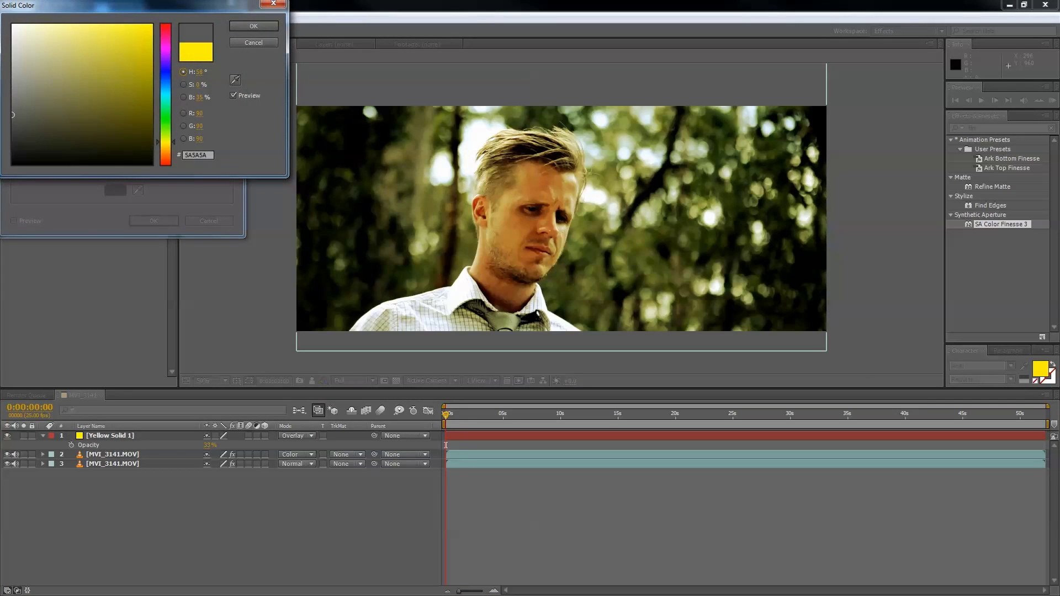
pyautogui.click(265, 24)
pyautogui.click(156, 221)
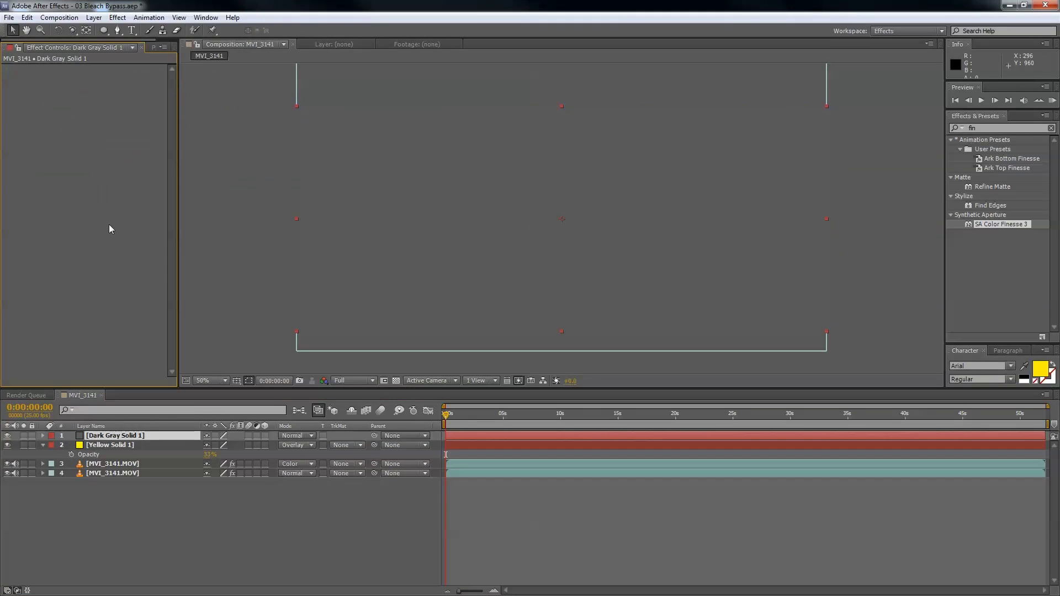
# - Place the dark gray solid between the two footage layers and hide the bottom footage and the yellow solid
pyautogui.moveTo(93, 436); pyautogui.dragTo(97, 469)
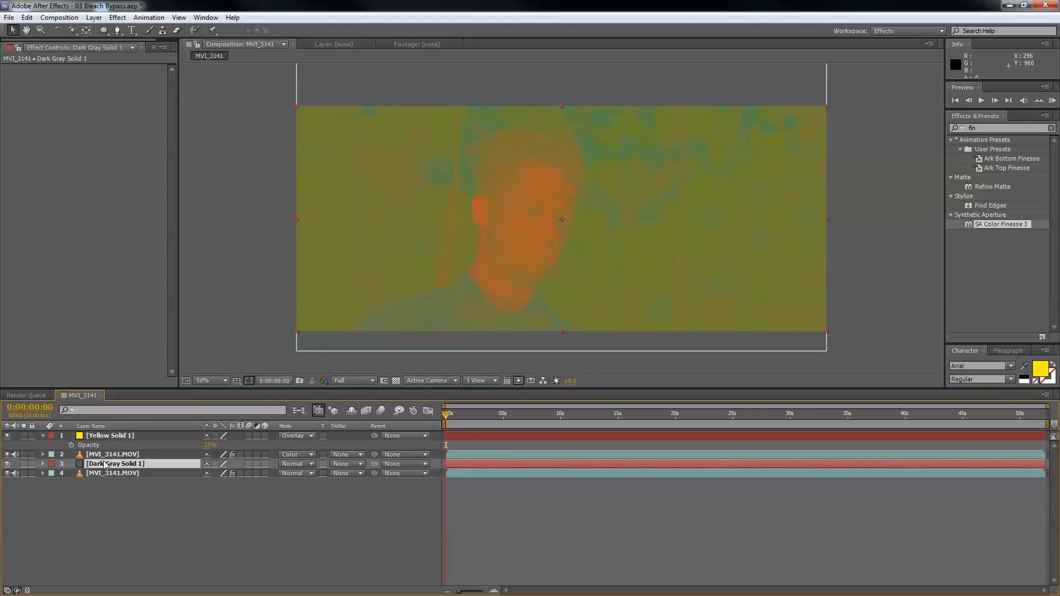
pyautogui.click(7, 474)
pyautogui.click(7, 435)
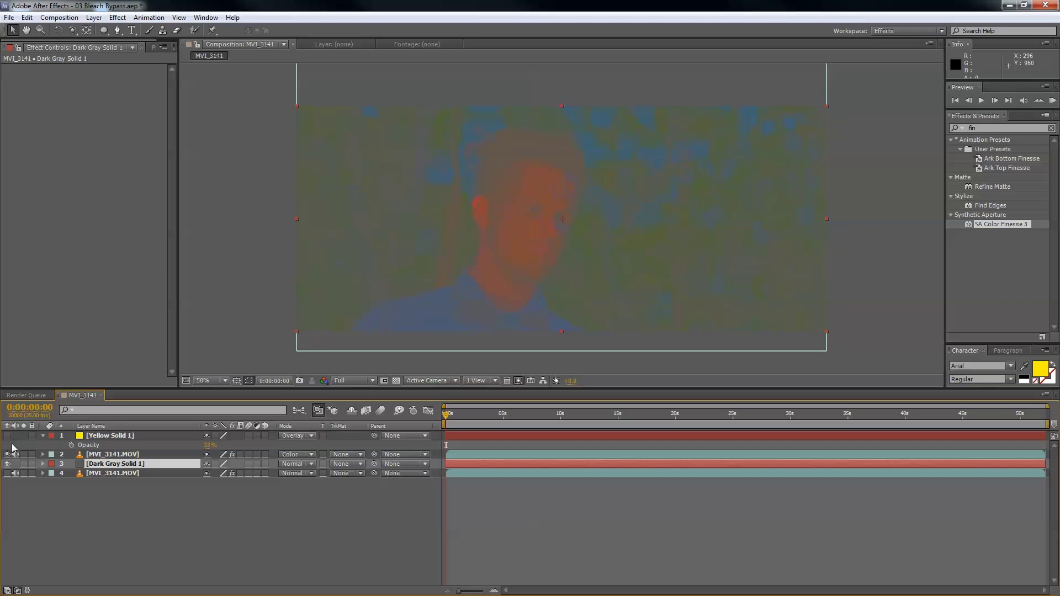
pyautogui.click(63, 511)
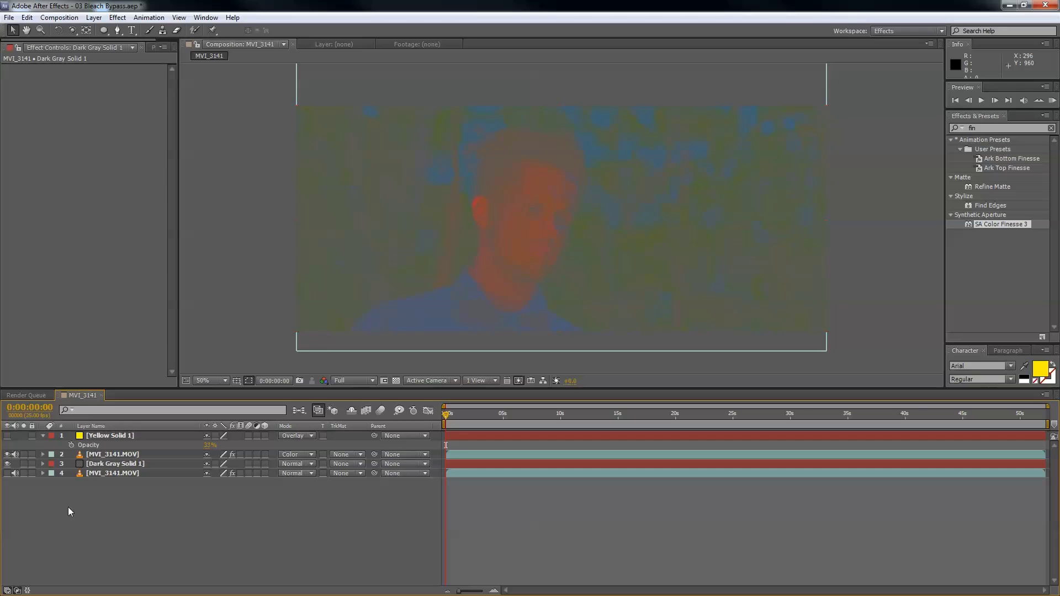
# - Inspect the blending mode of the upper footage layer above the dark gray solid
pyautogui.click(112, 455)
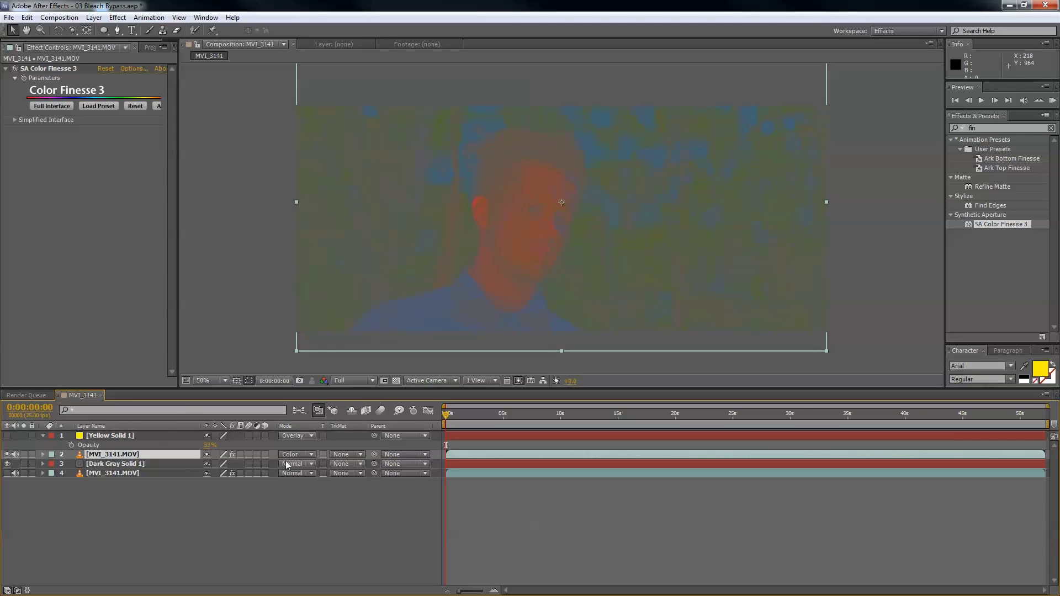
pyautogui.click(304, 457)
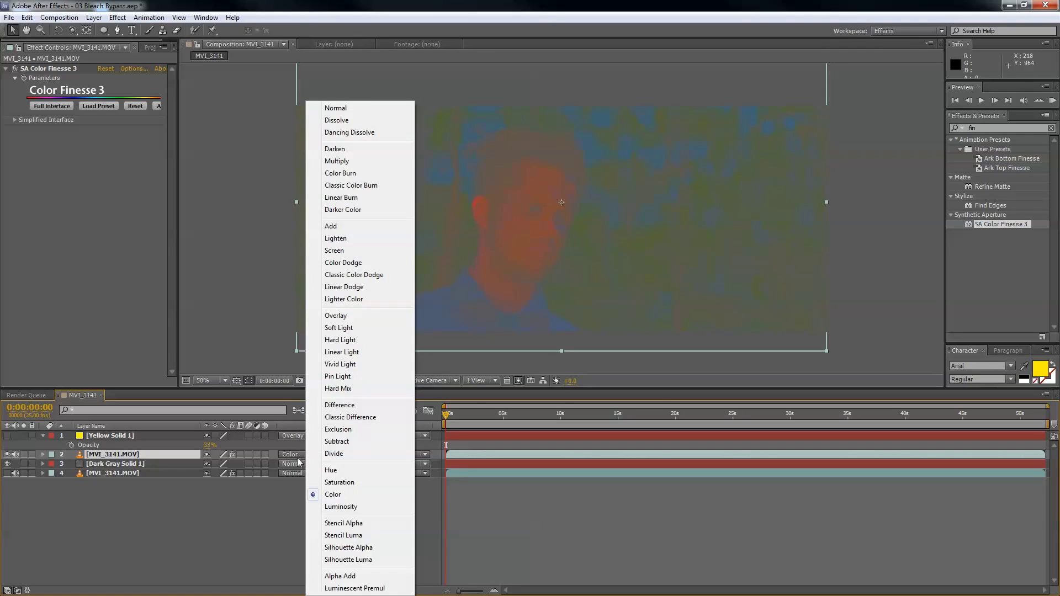
pyautogui.click(163, 466)
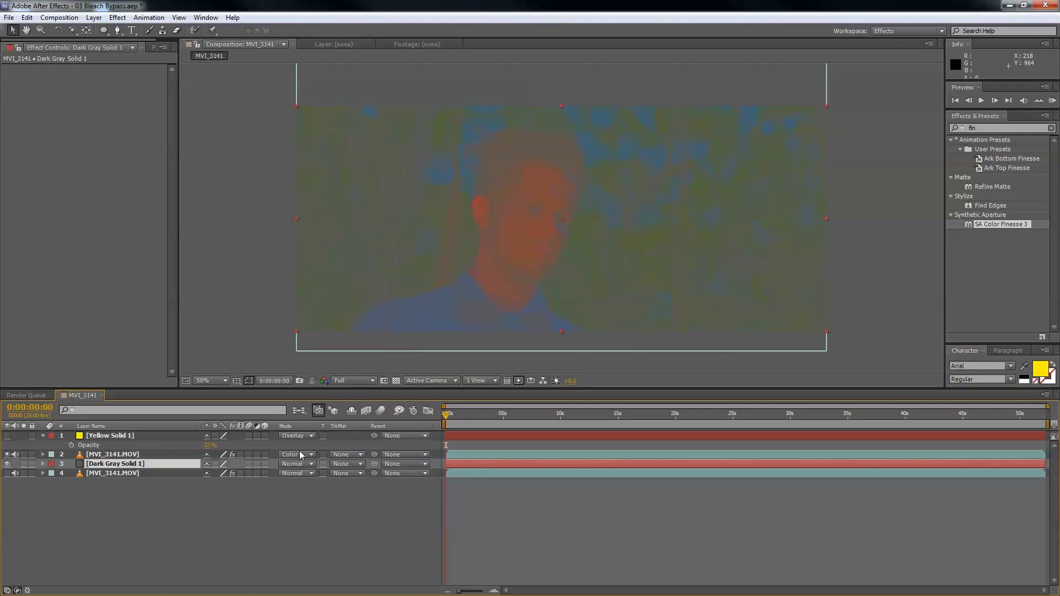
pyautogui.click(301, 456)
pyautogui.click(222, 500)
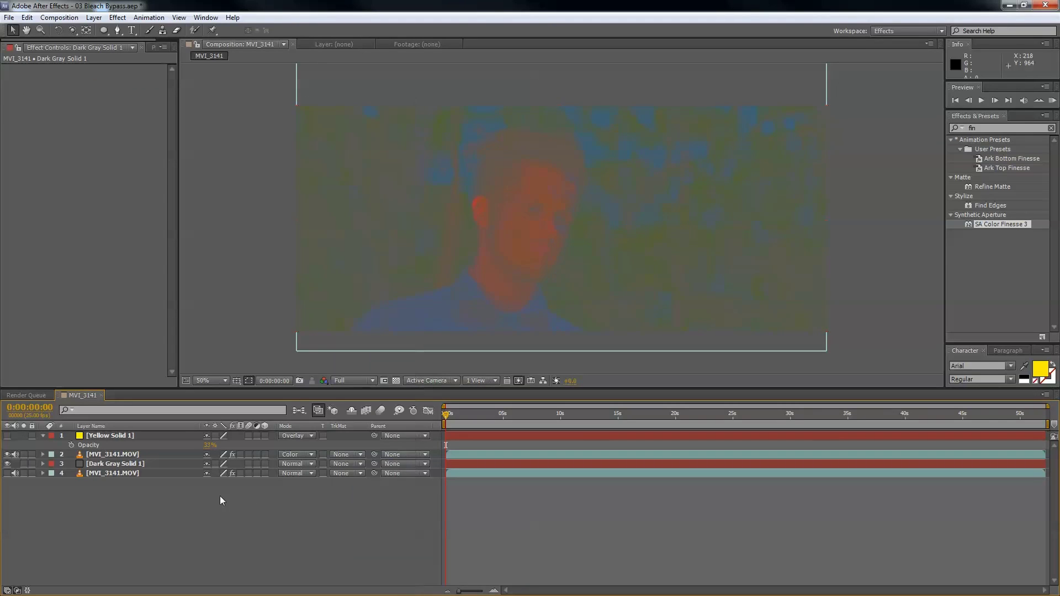
# - Delete the dark gray solid and show the lower footage layer and the yellow solid again
pyautogui.press('Delete')
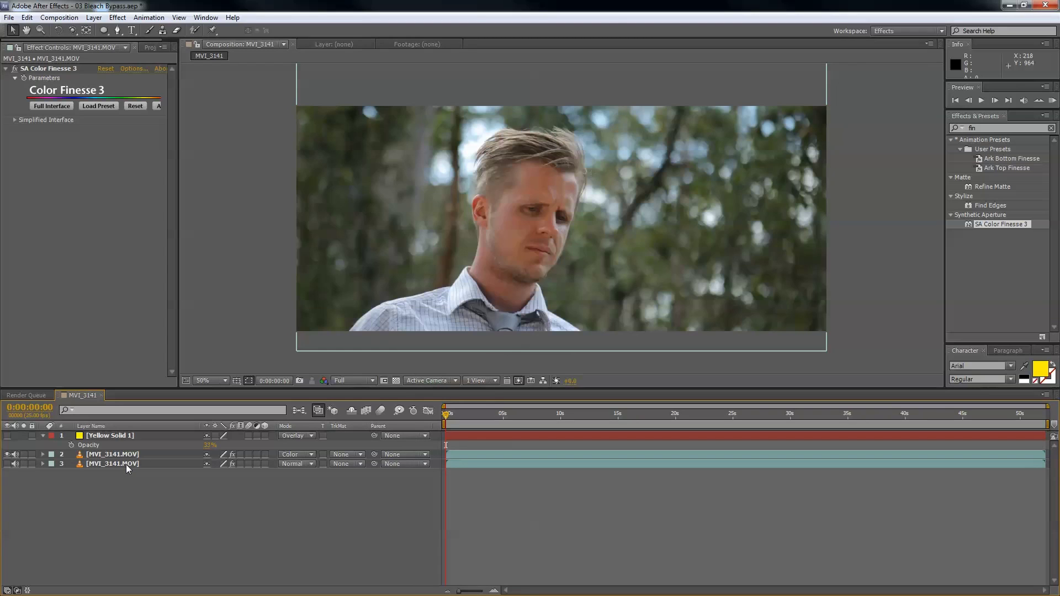
pyautogui.click(8, 464)
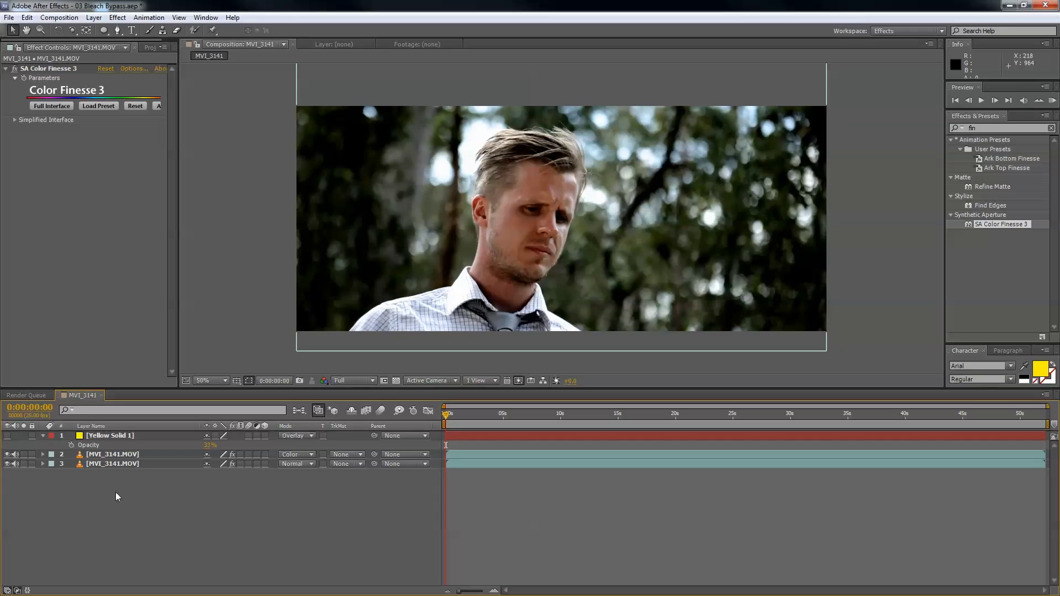
pyautogui.click(8, 437)
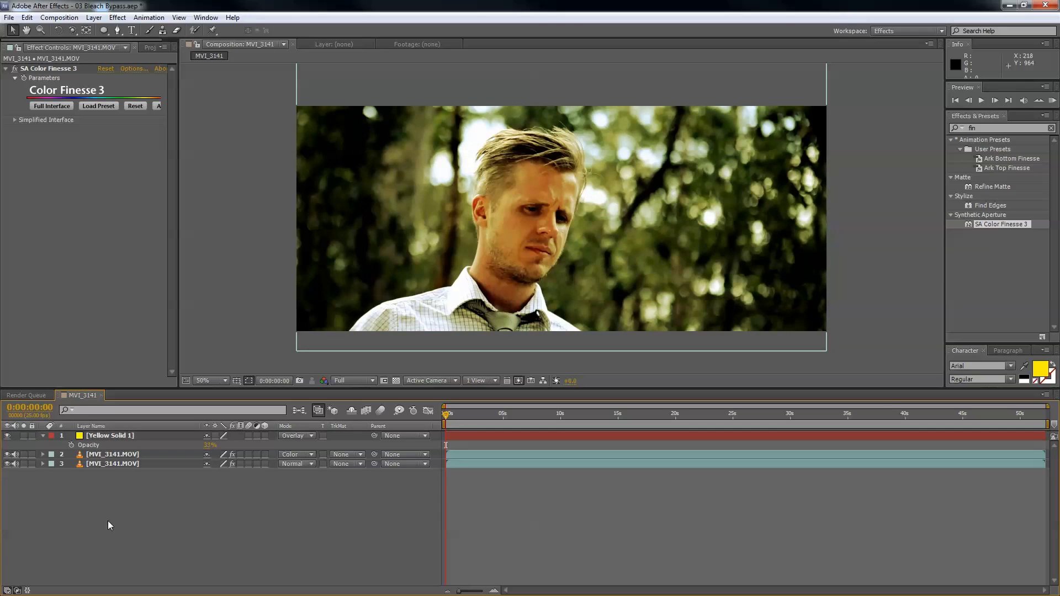
pyautogui.click(8, 455)
# - Lower the master input white point further in the lower footage layer's Color Finesse Levels and apply the change
pyautogui.click(121, 465)
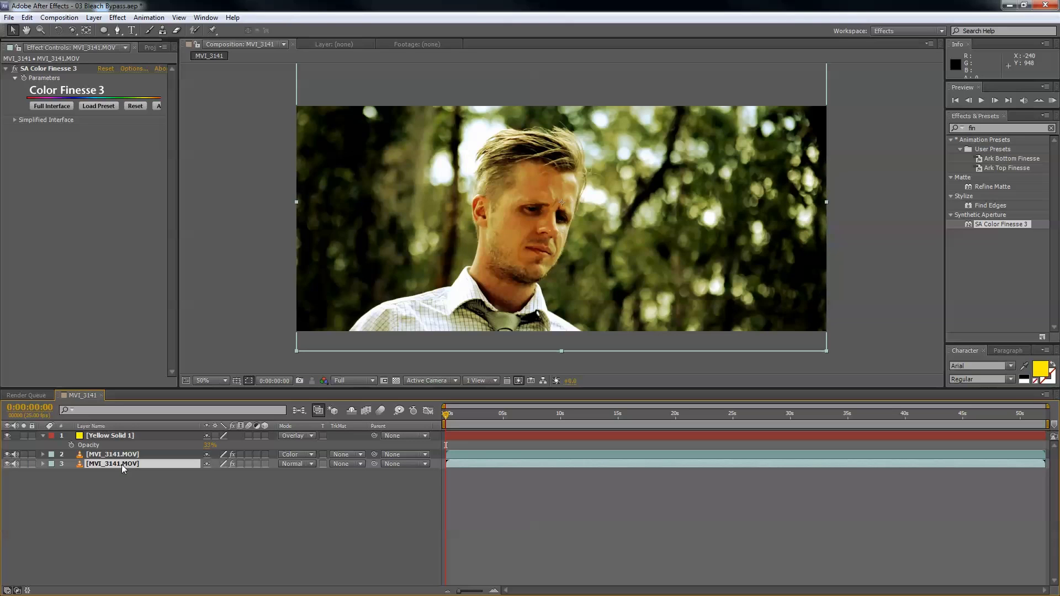
pyautogui.click(52, 106)
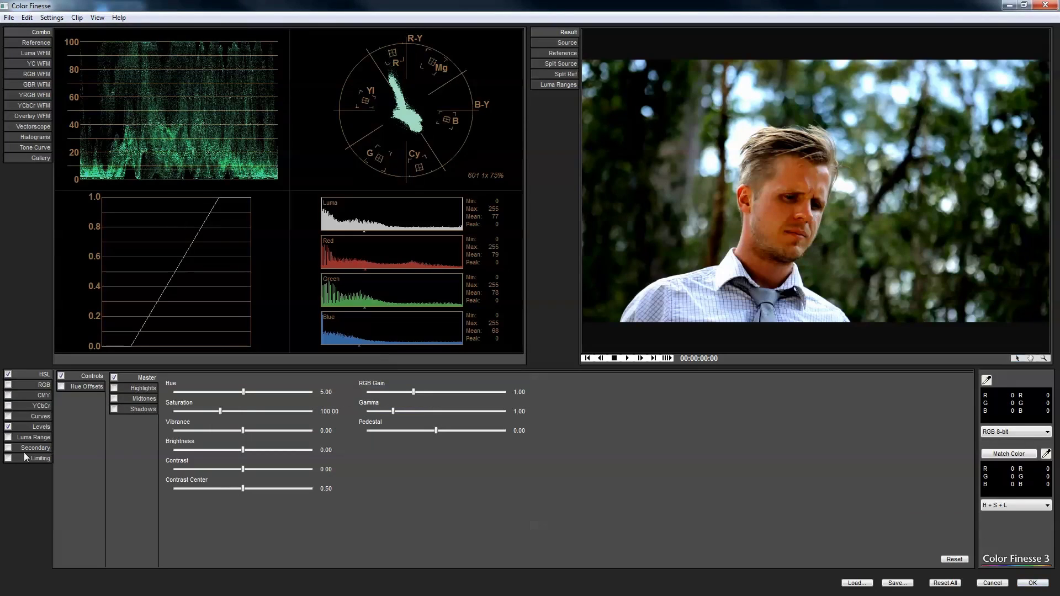
pyautogui.click(33, 426)
pyautogui.moveTo(350, 534); pyautogui.dragTo(317, 543)
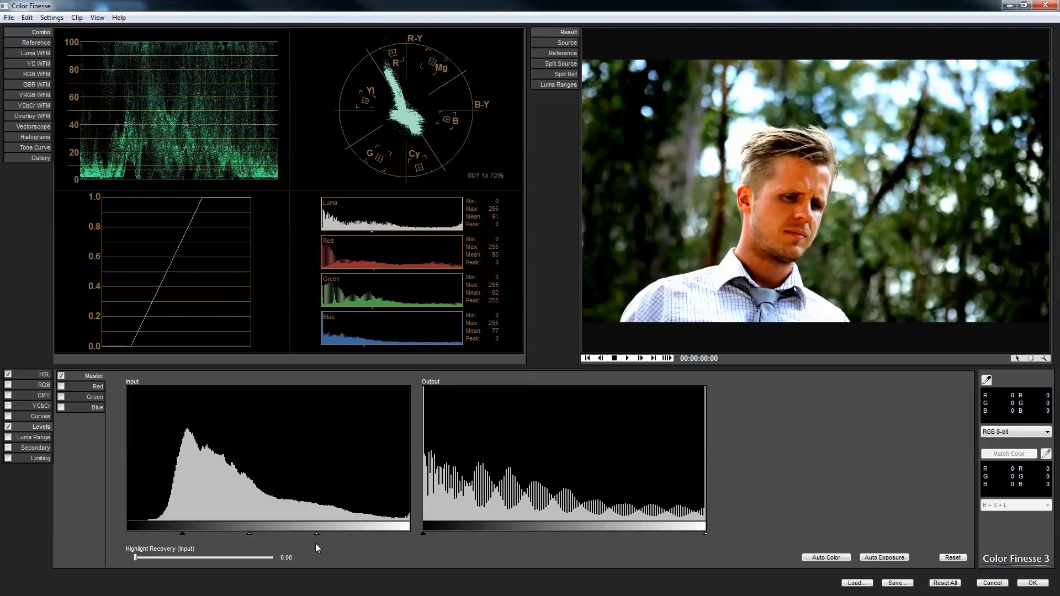
pyautogui.click(1023, 584)
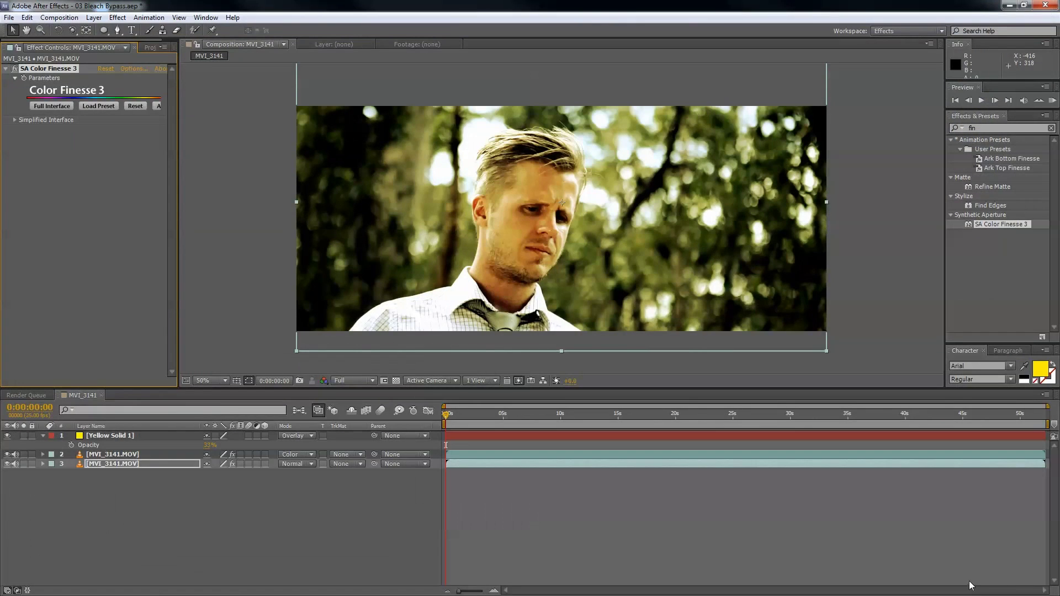
pyautogui.click(671, 498)
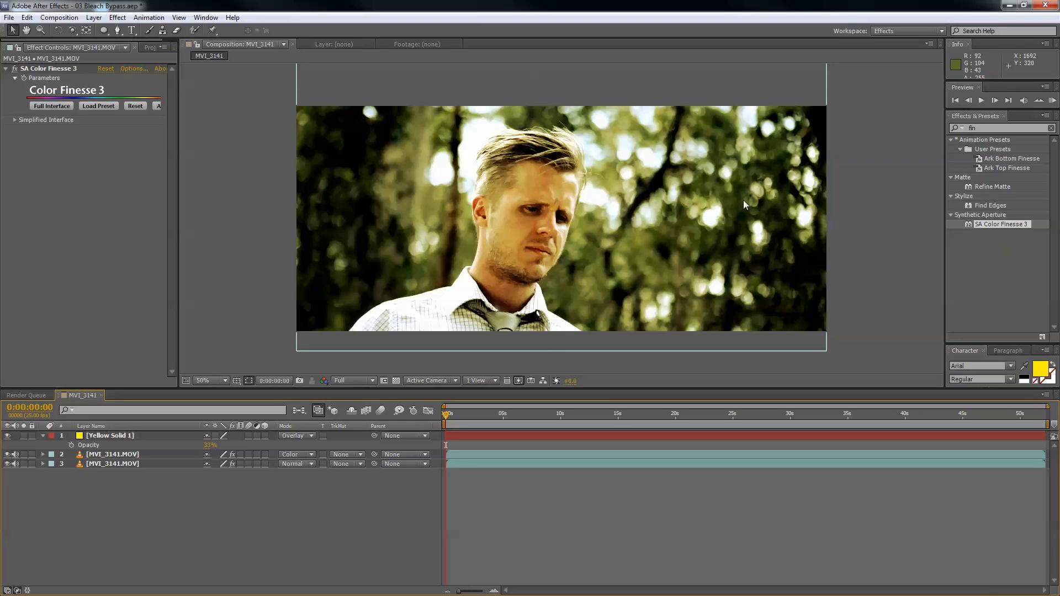
# - Raise the upper MVI_3141.MOV layer's master HSL saturation to about 144 in Color Finesse and apply it
pyautogui.click(122, 457)
pyautogui.click(129, 465)
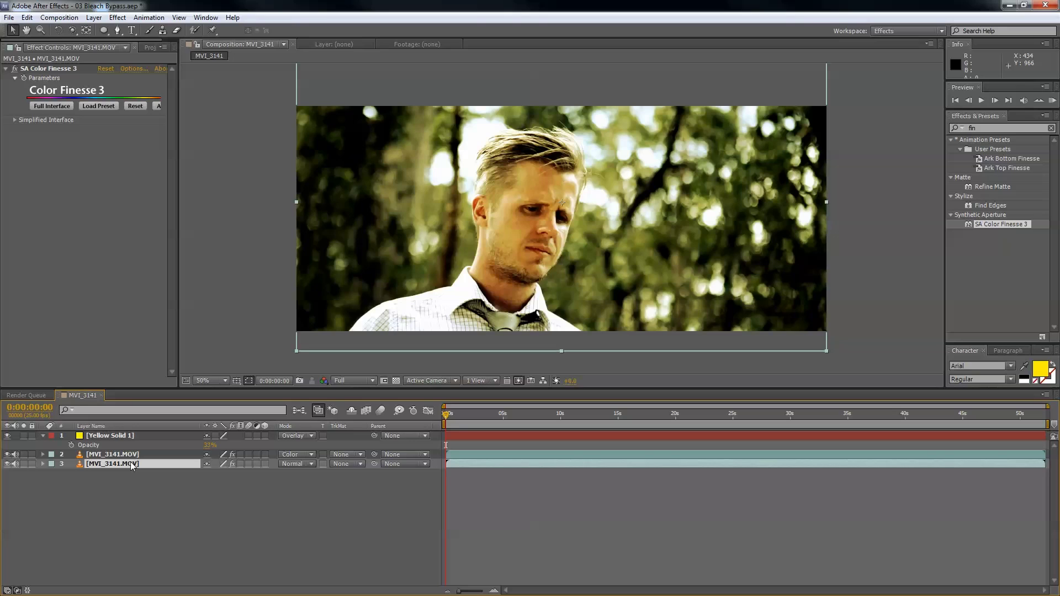
pyautogui.click(133, 456)
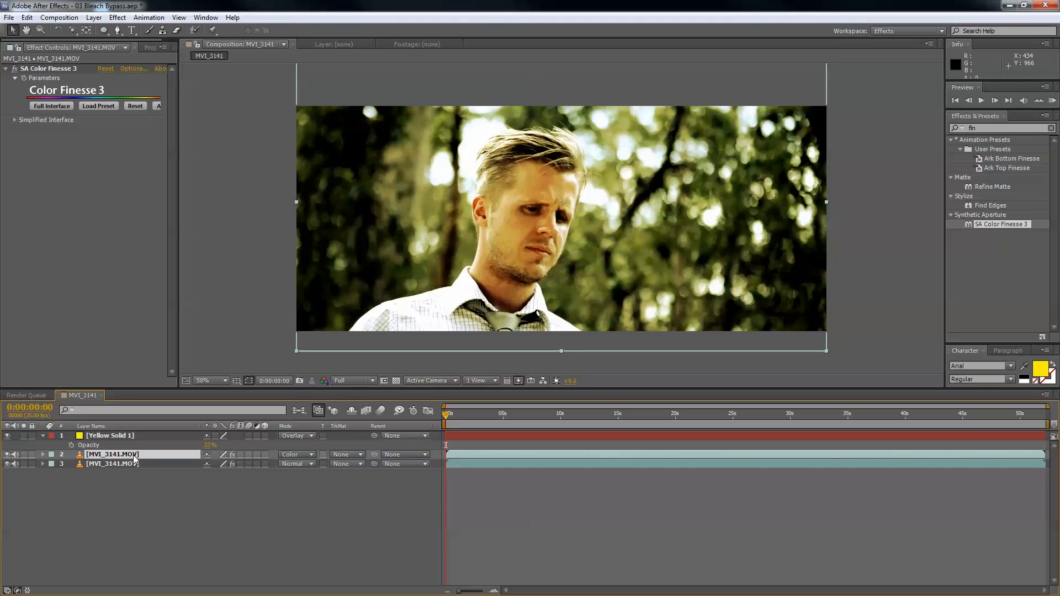
pyautogui.click(60, 105)
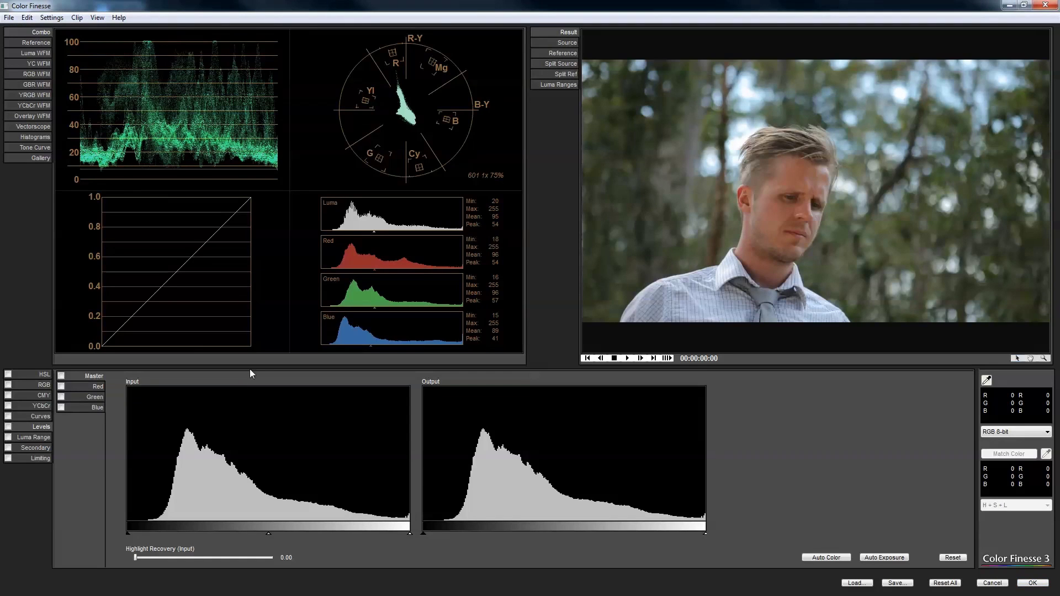
pyautogui.click(39, 377)
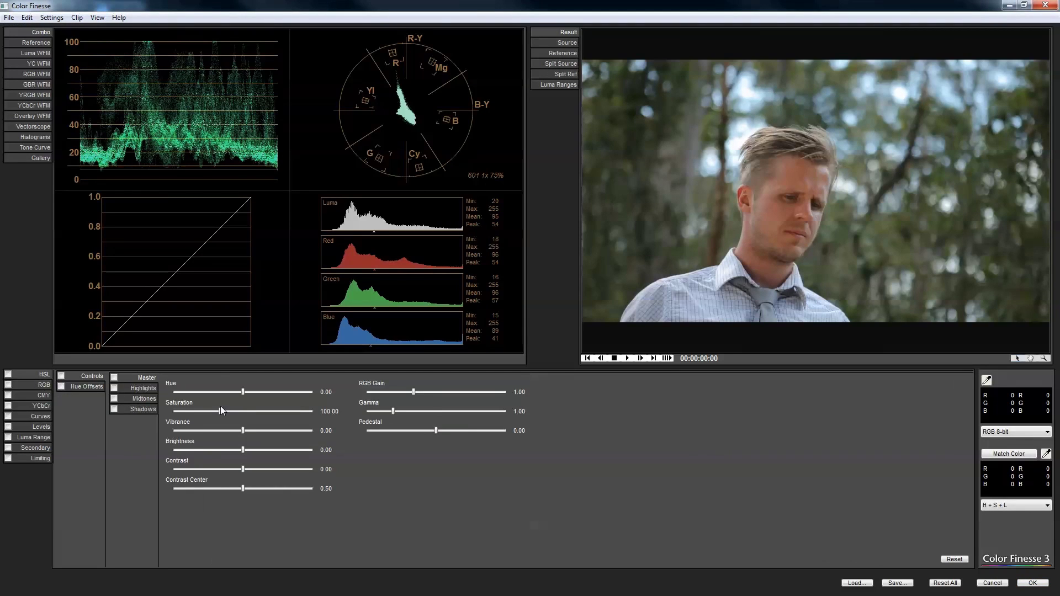
pyautogui.moveTo(221, 413); pyautogui.dragTo(240, 418)
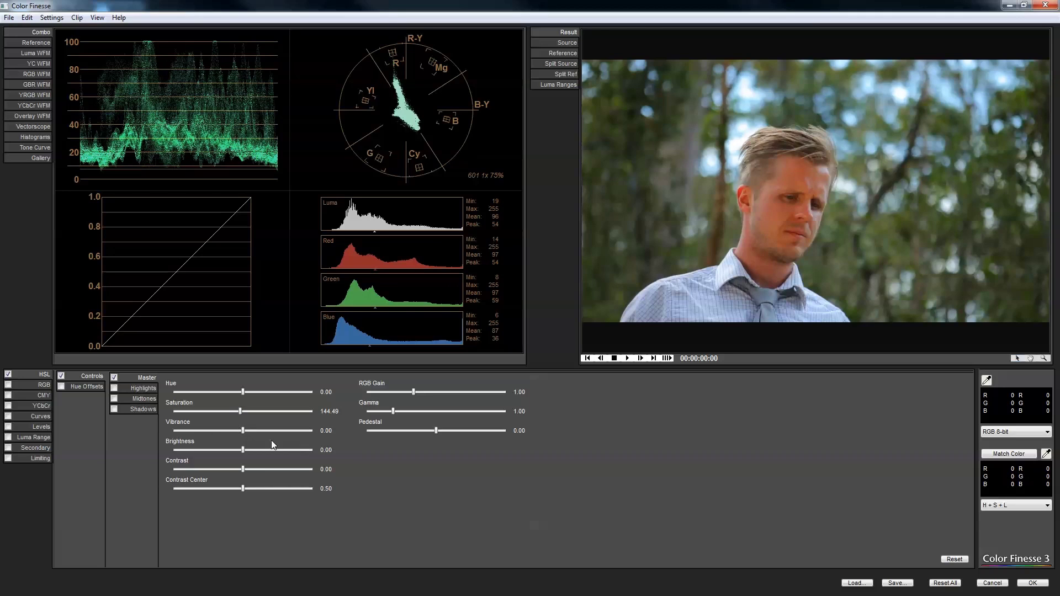
pyautogui.click(1033, 583)
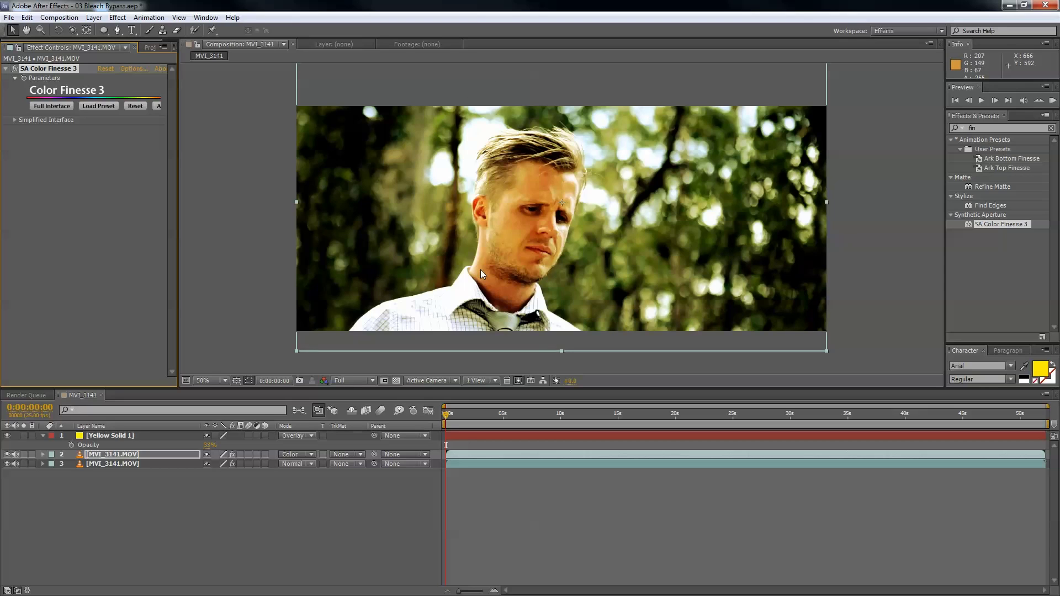
# - Bend the blue RGB curve upward in the upper MVI_3141.MOV layer's Color Finesse, settle its point at input 113, output 145, and apply it
pyautogui.click(117, 456)
pyautogui.click(51, 105)
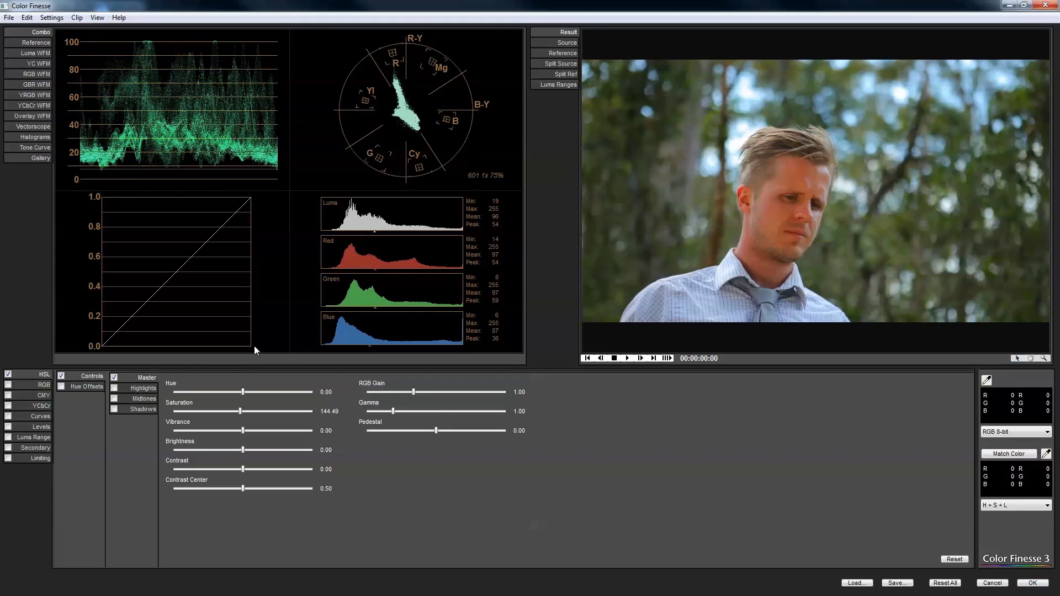
pyautogui.click(42, 446)
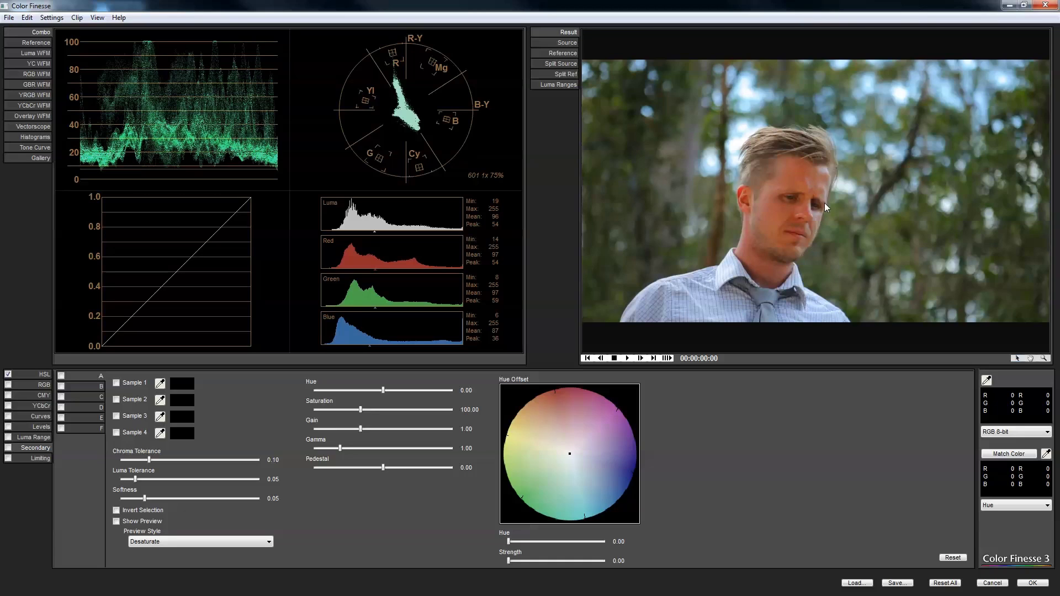
pyautogui.click(22, 417)
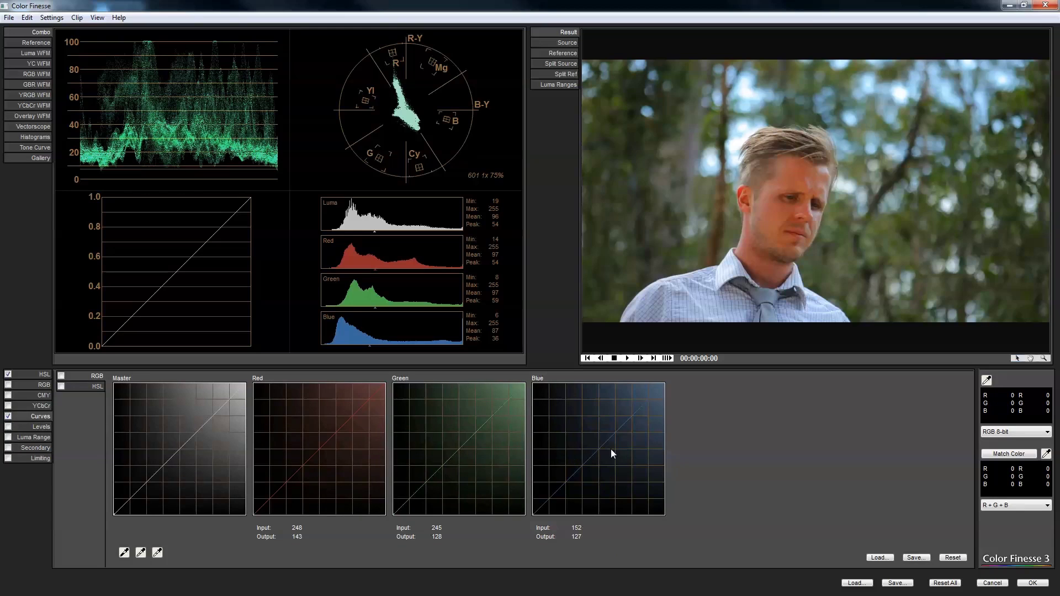
pyautogui.moveTo(594, 445); pyautogui.dragTo(589, 437)
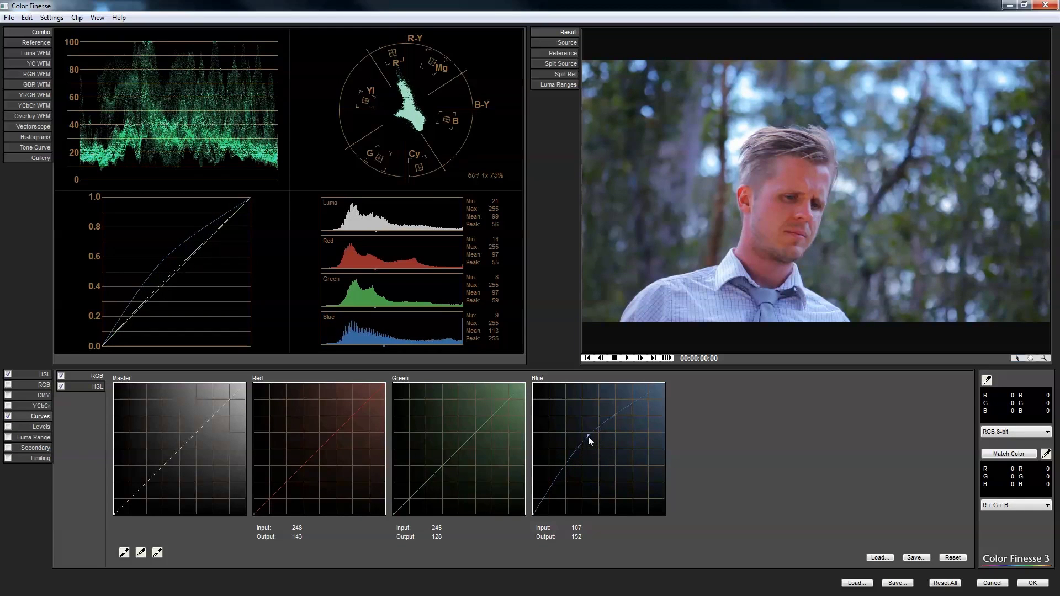
pyautogui.click(1032, 583)
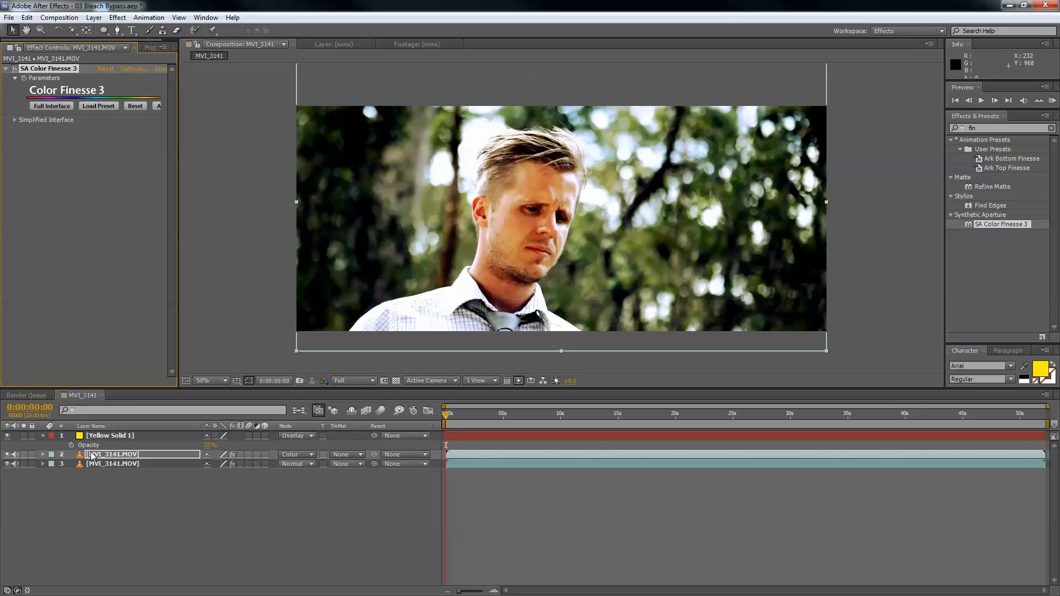
pyautogui.click(52, 106)
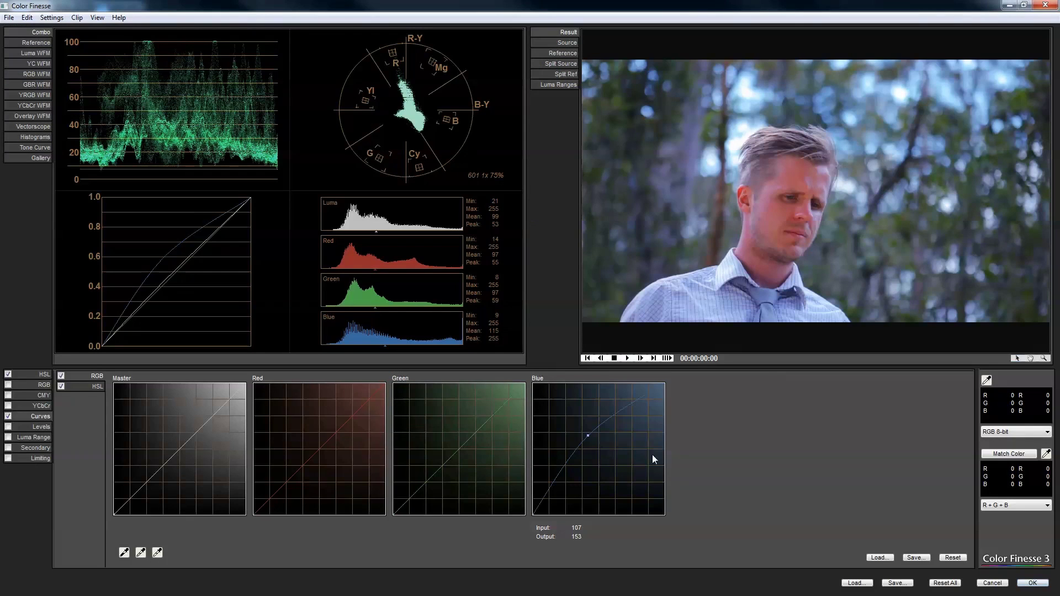
pyautogui.moveTo(588, 441); pyautogui.dragTo(592, 440)
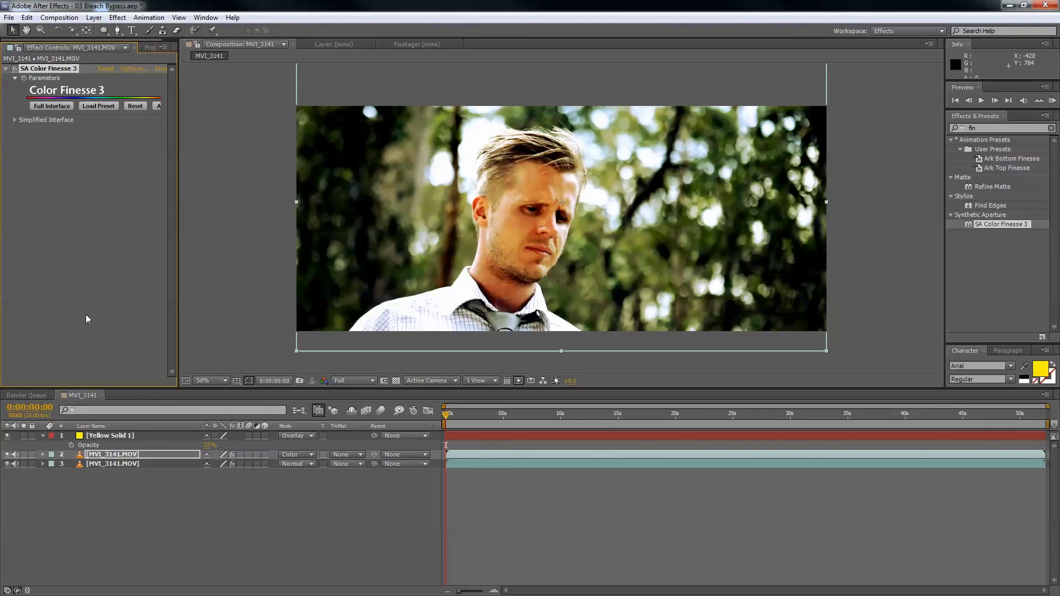
# - Enable Secondary correction A in the upper footage layer's Color Finesse, take Sample 1 from the green foliage, and set hue to about 119 and saturation to 300
pyautogui.click(114, 455)
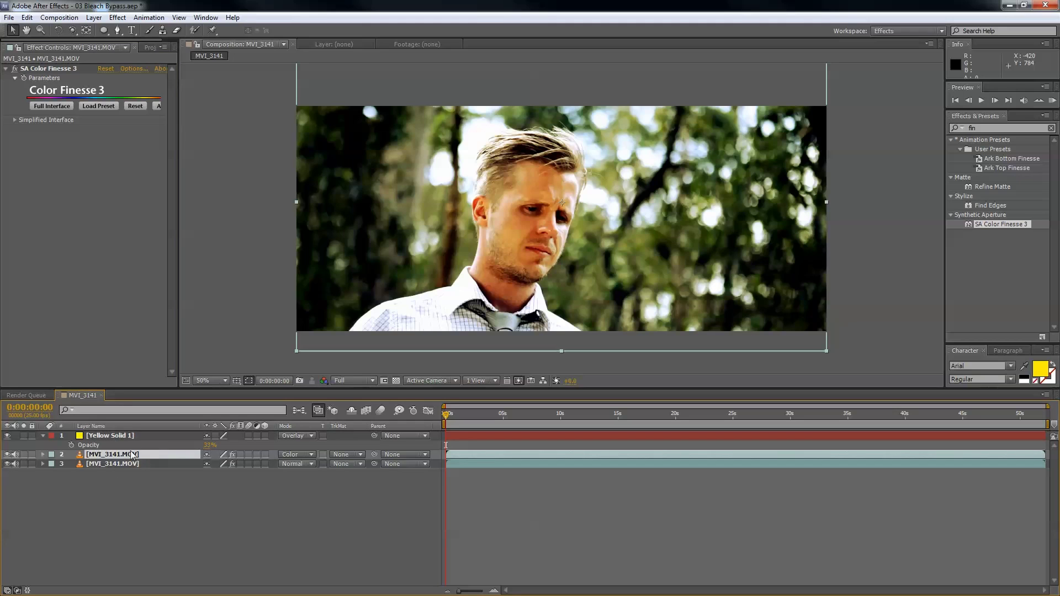
pyautogui.click(51, 107)
pyautogui.click(50, 106)
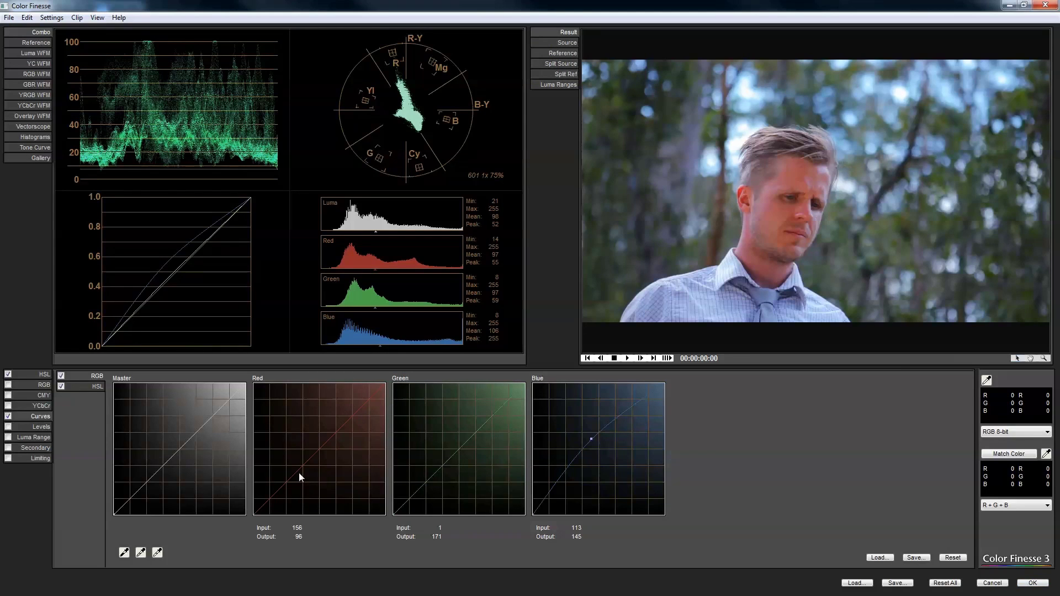
pyautogui.click(8, 448)
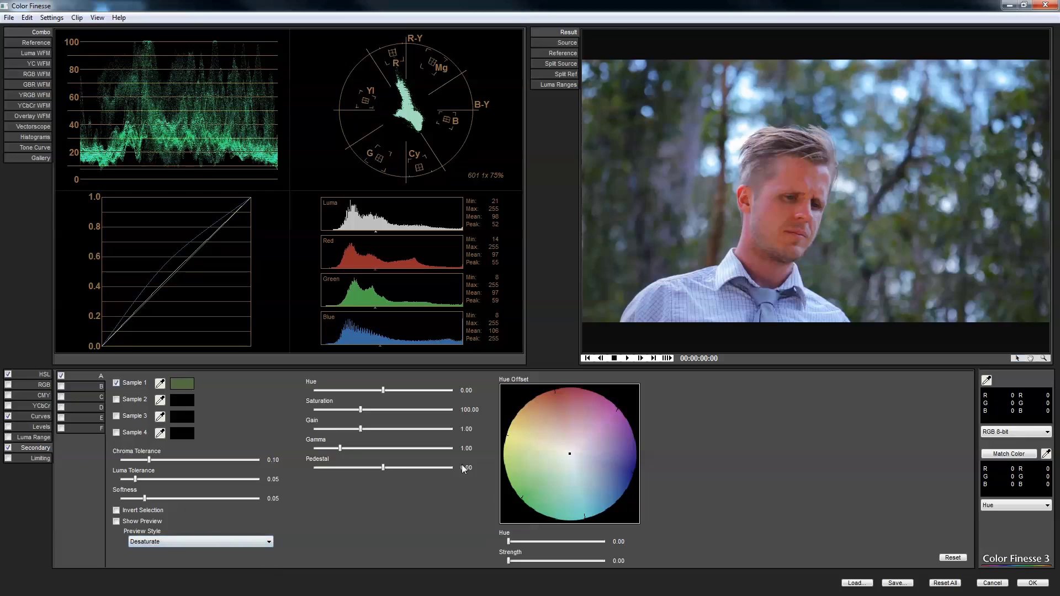
pyautogui.moveTo(383, 390); pyautogui.dragTo(492, 415)
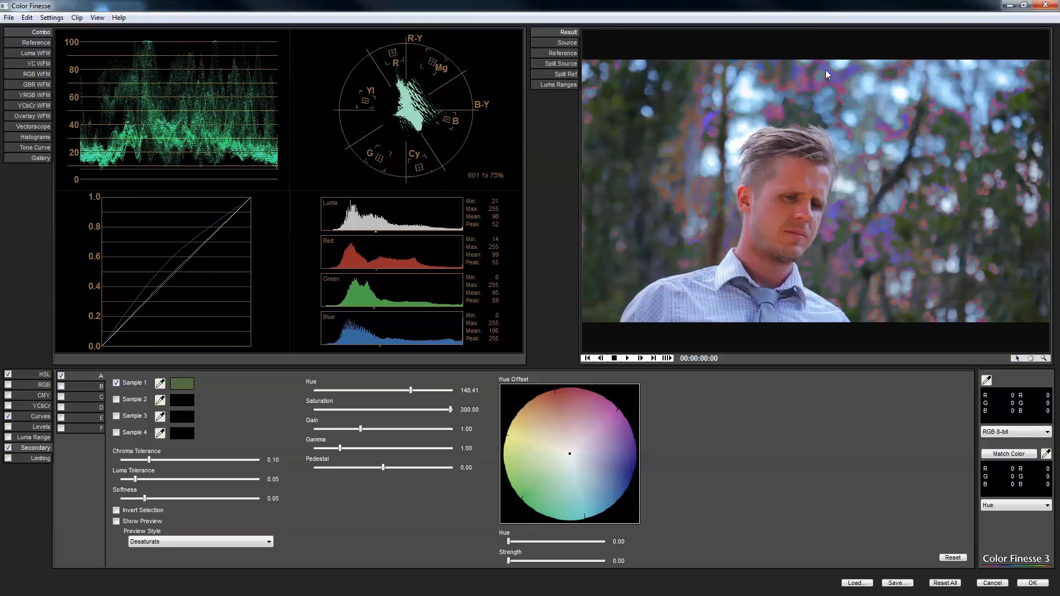
pyautogui.moveTo(412, 392)
pyautogui.mouseDown()
pyautogui.moveTo(441, 396)
pyautogui.moveTo(407, 398)
pyautogui.mouseUp()
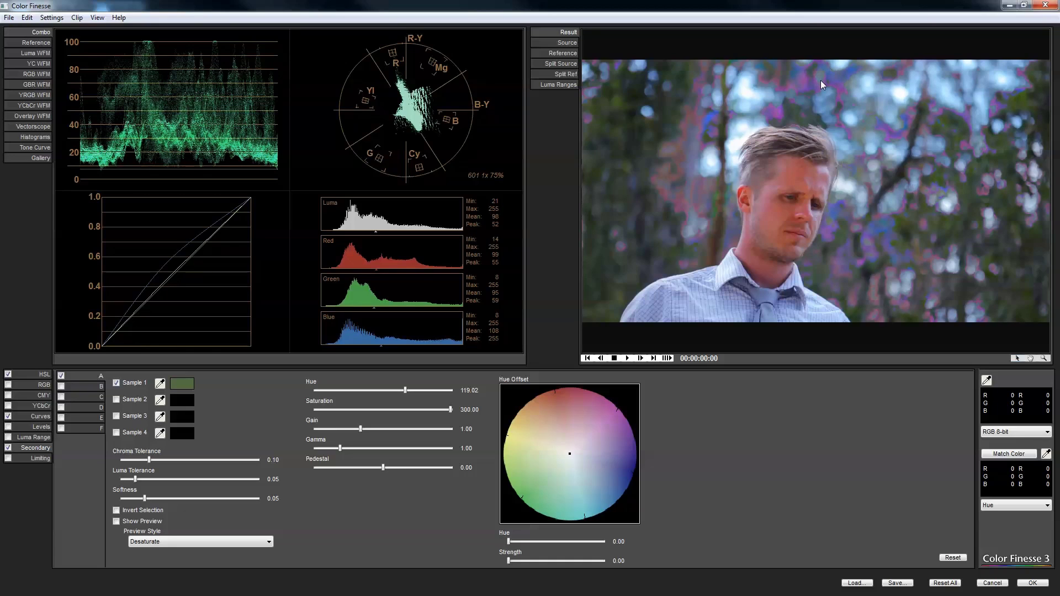
# - Pick Samples 2, 3 and 4 from other background foliage areas to widen the Secondary A selection
pyautogui.click(162, 402)
pyautogui.click(693, 77)
pyautogui.click(160, 417)
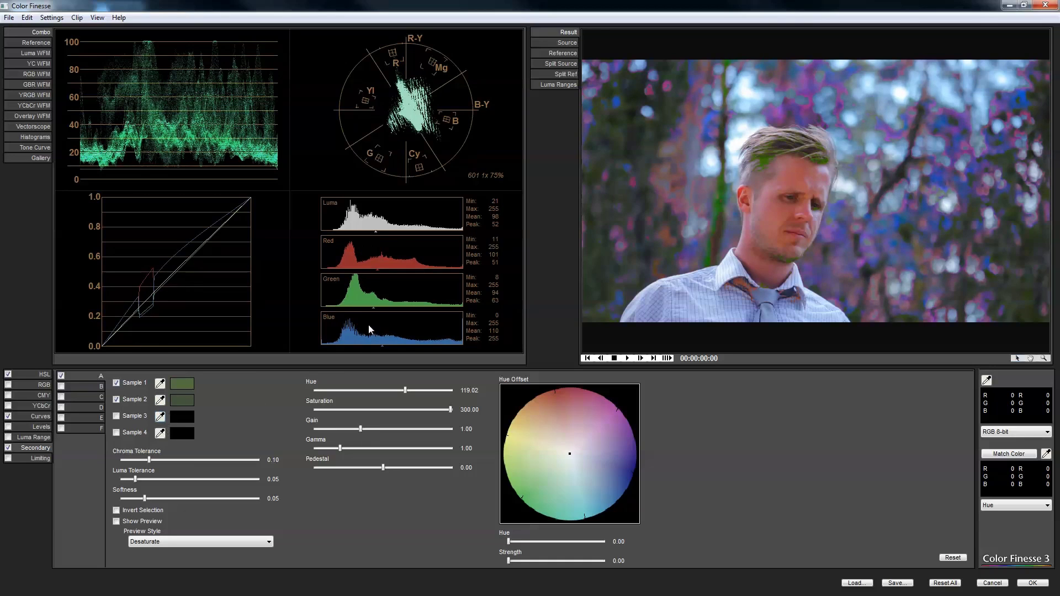
pyautogui.click(623, 148)
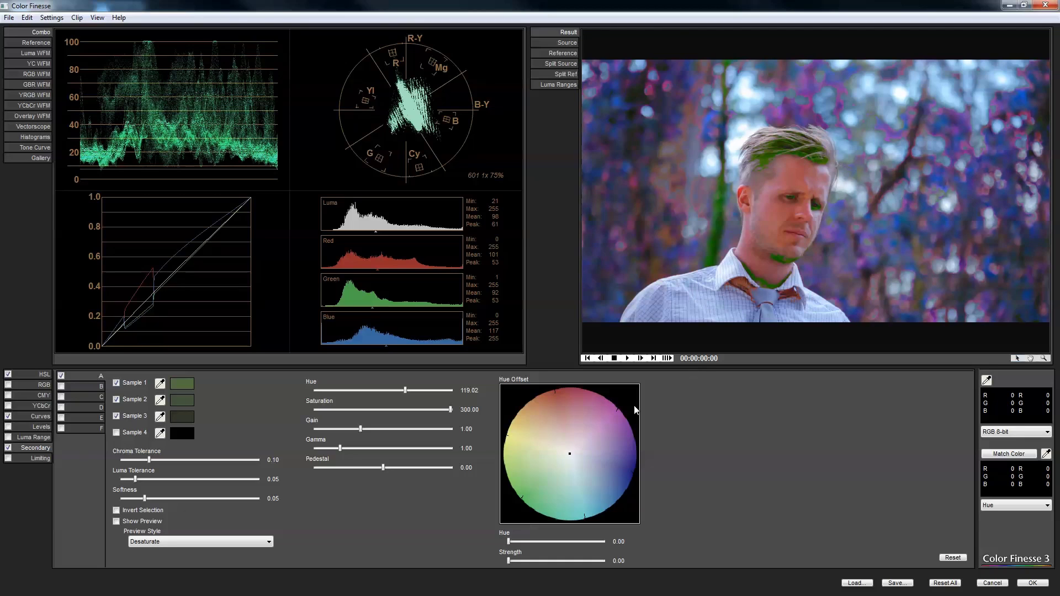
pyautogui.click(161, 434)
pyautogui.click(722, 221)
# - Reset the Secondary A hue to 0 and saturation to 100
pyautogui.write('0')
pyautogui.press('Return')
pyautogui.click(475, 410)
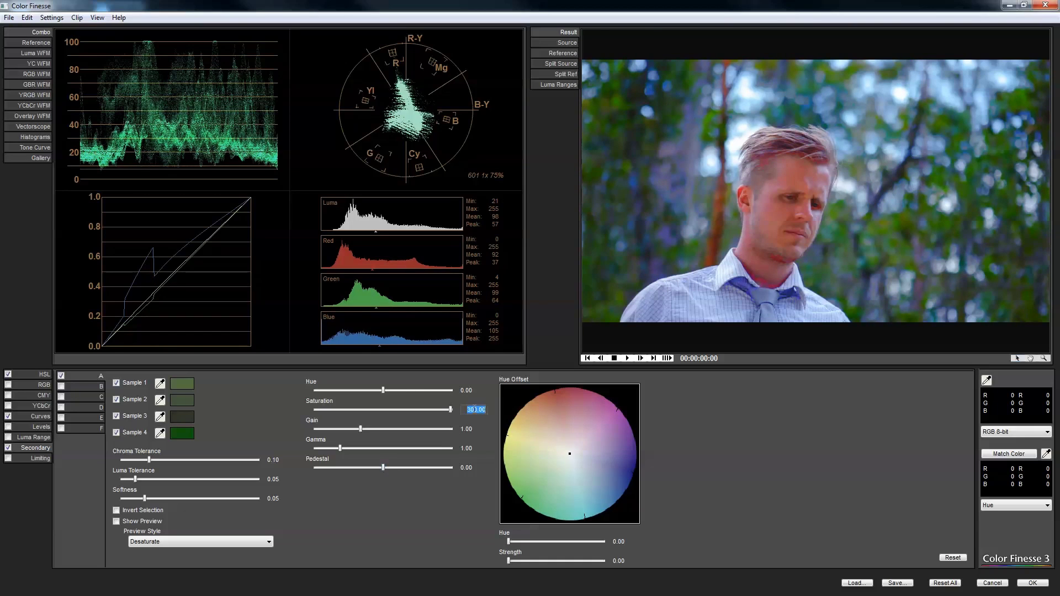
pyautogui.write('100')
pyautogui.press('Return')
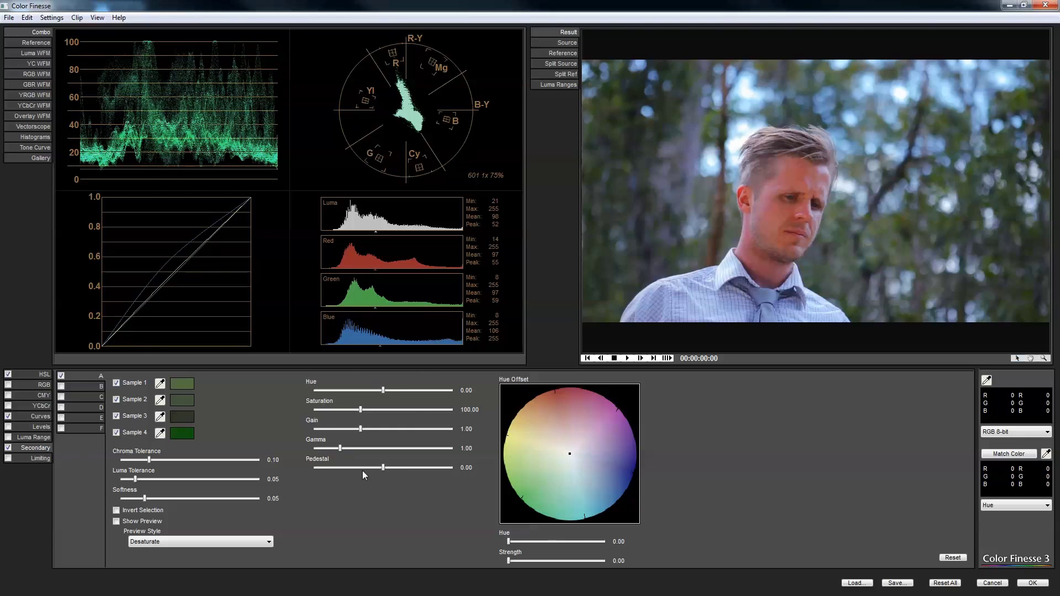
# - Offset the sampled foliage colours toward hue 321 at strength 0.34 and lower their Secondary saturation to about 75
pyautogui.moveTo(572, 459); pyautogui.dragTo(554, 443)
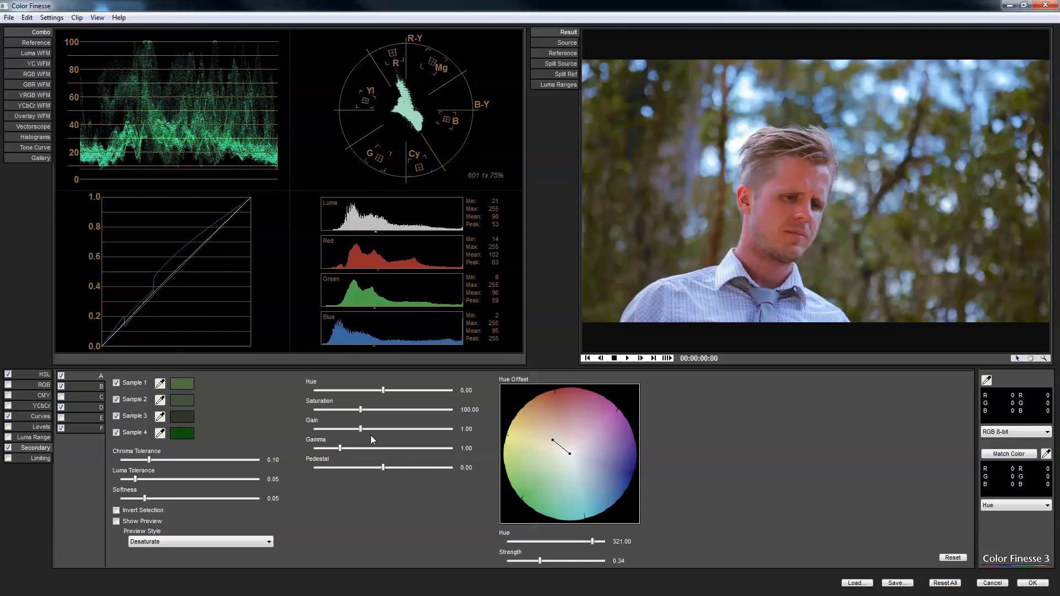
pyautogui.moveTo(360, 411); pyautogui.dragTo(349, 416)
pyautogui.moveTo(384, 392); pyautogui.dragTo(382, 393)
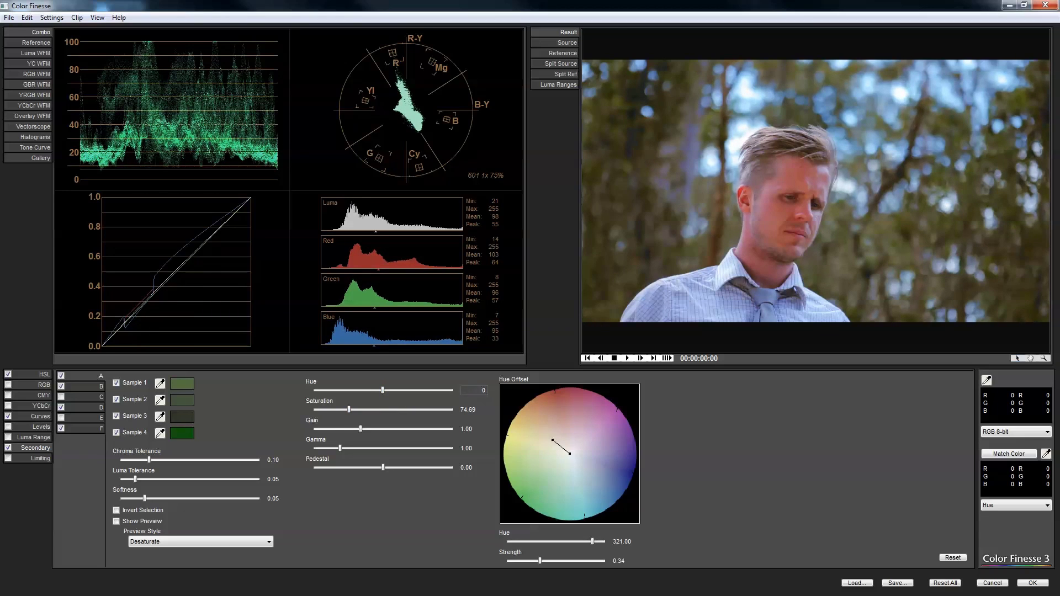
# - Set the master HSL hue to 9 on the upper footage layer and apply the Color Finesse corrections
pyautogui.click(48, 376)
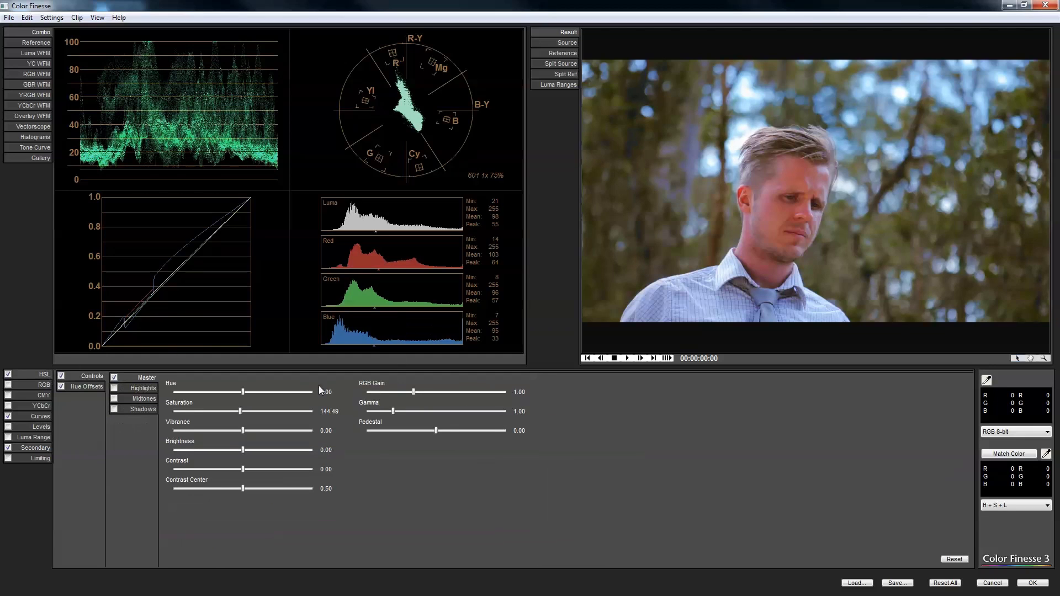
pyautogui.moveTo(242, 393); pyautogui.dragTo(244, 391)
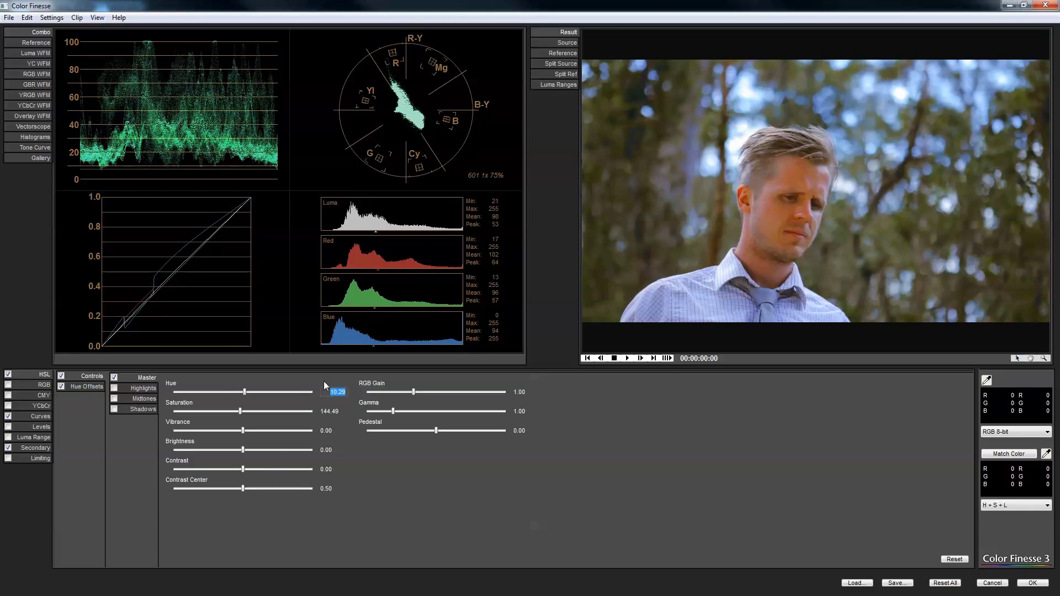
pyautogui.write('9')
pyautogui.press('Return')
pyautogui.click(51, 447)
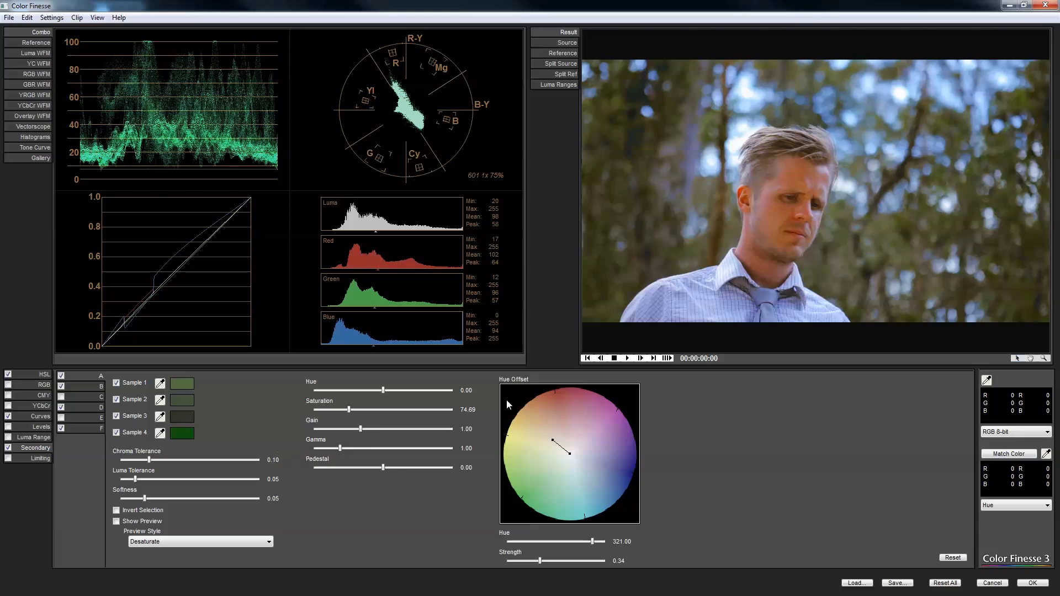
pyautogui.click(1024, 583)
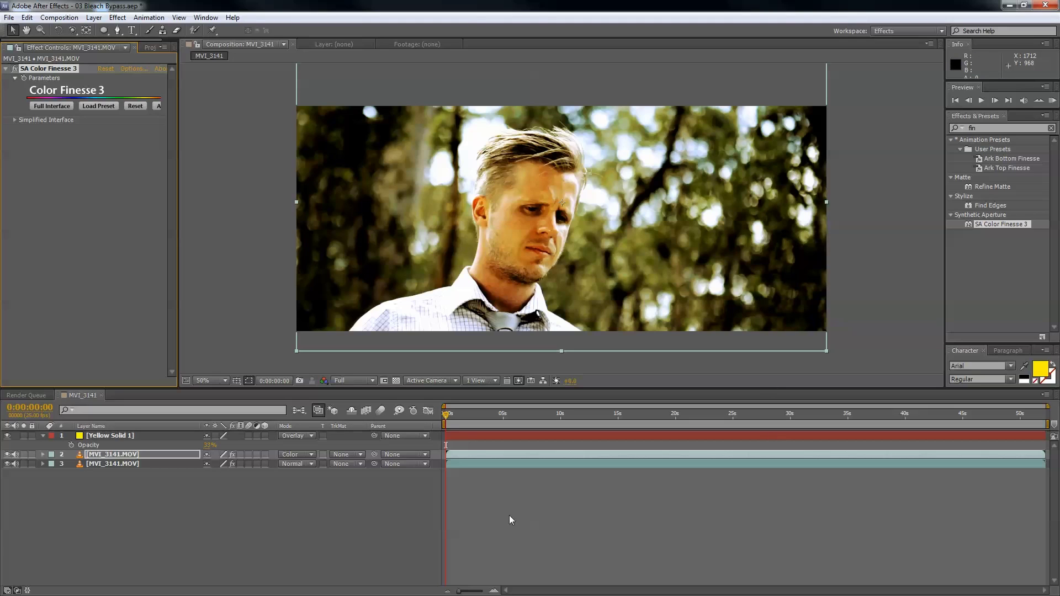
# - Compare the grade with the original by temporarily hiding the lower footage layer and yellow solid and disabling the upper layer's Color Finesse effect
pyautogui.click(8, 464)
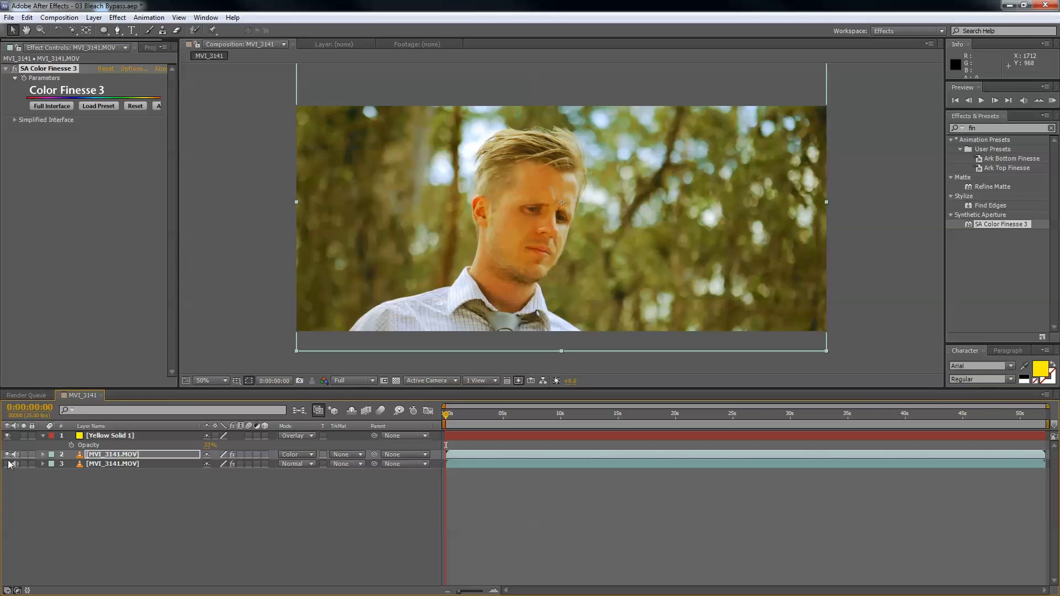
pyautogui.click(16, 70)
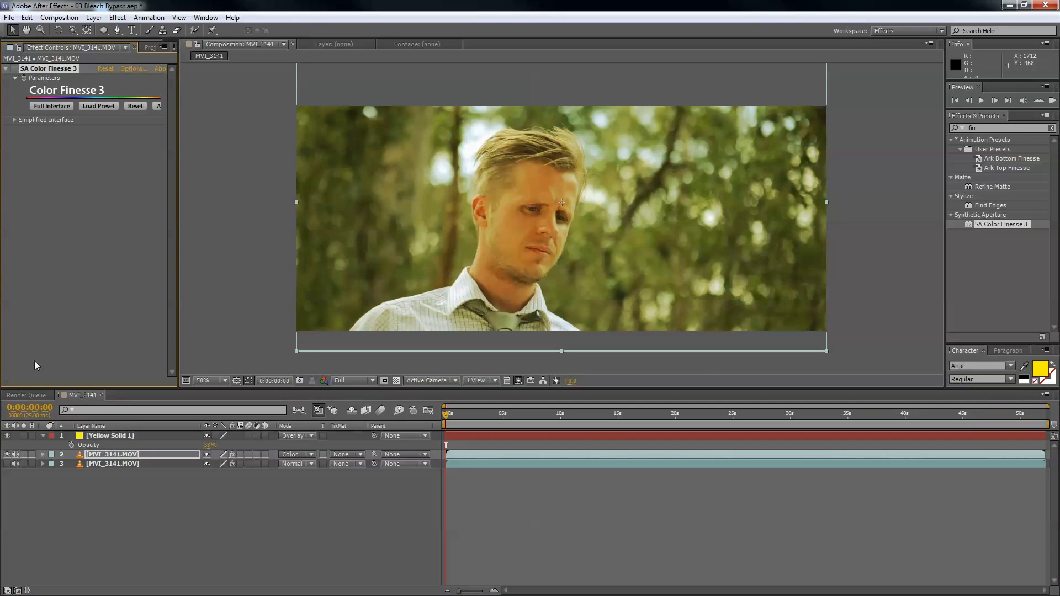
pyautogui.click(7, 436)
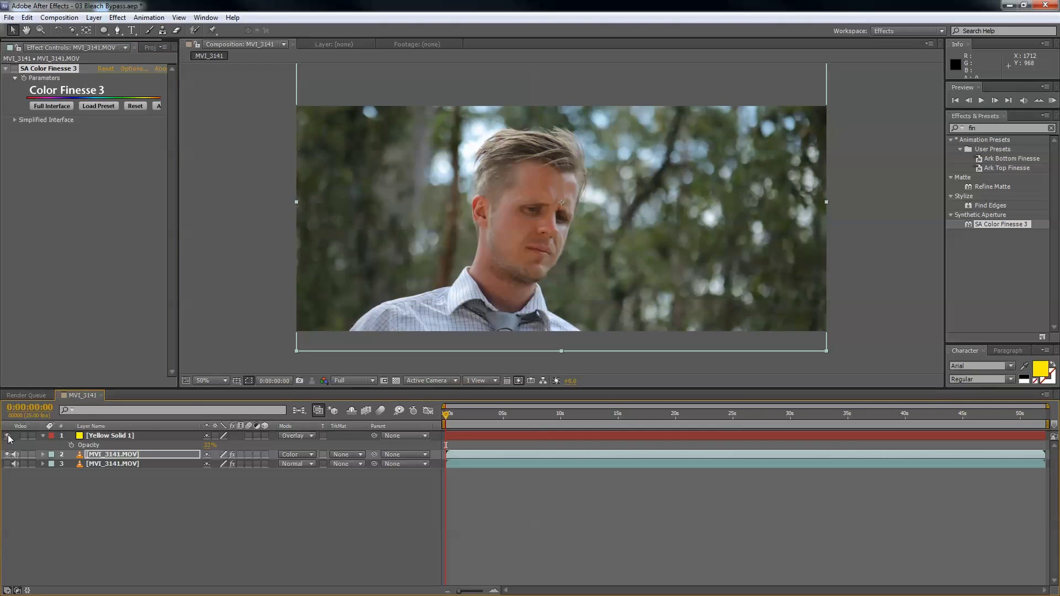
pyautogui.click(7, 435)
pyautogui.click(8, 464)
pyautogui.click(14, 69)
pyautogui.click(77, 197)
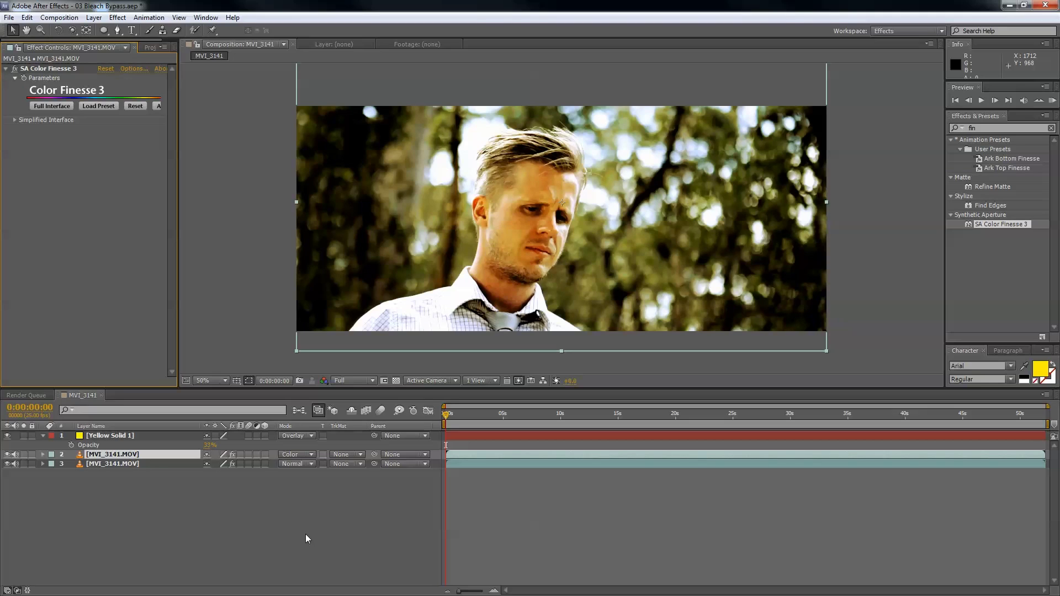
# - Lower the master input white point slightly in the lower MVI_3141.MOV layer's Color Finesse Levels and apply the change
pyautogui.click(152, 464)
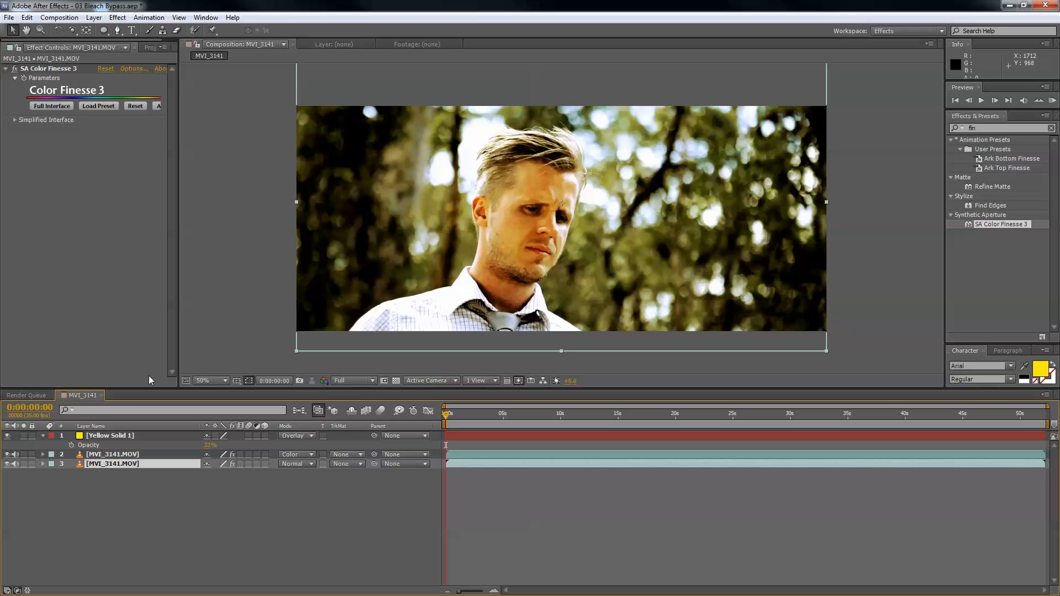
pyautogui.click(50, 106)
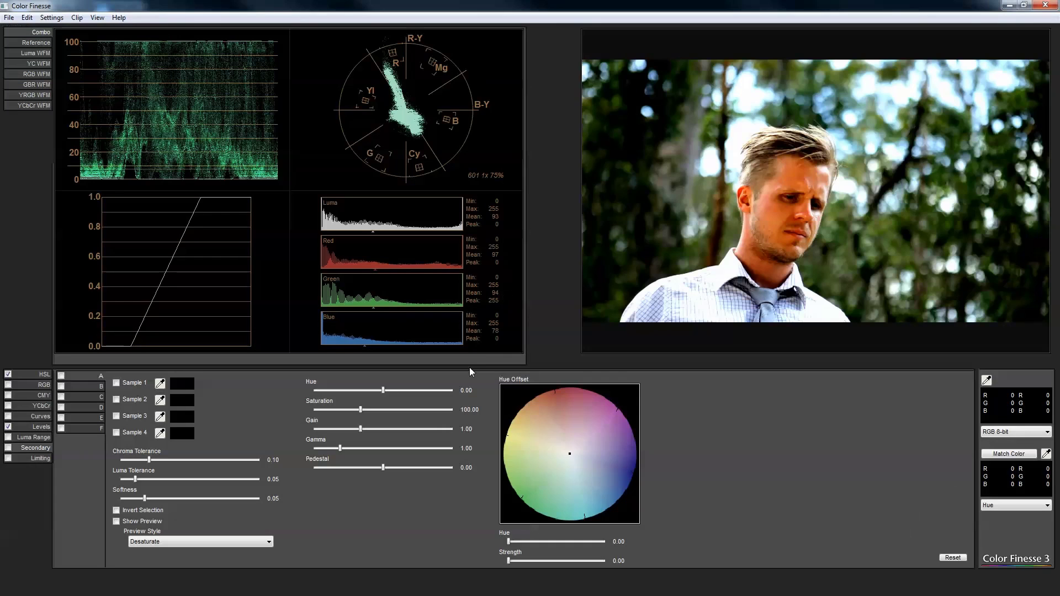
pyautogui.click(37, 427)
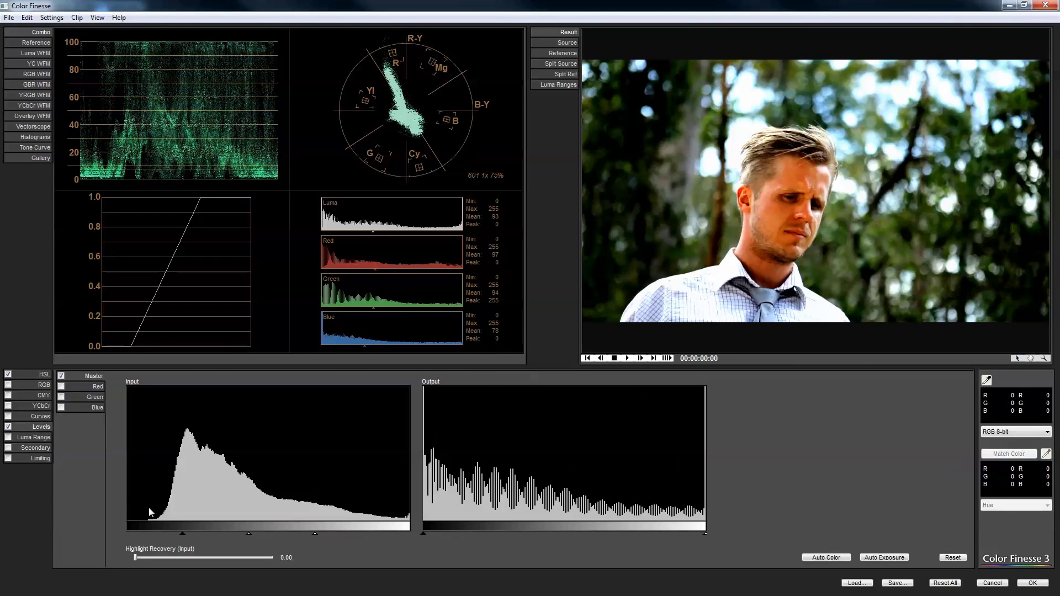
pyautogui.moveTo(314, 534); pyautogui.dragTo(310, 537)
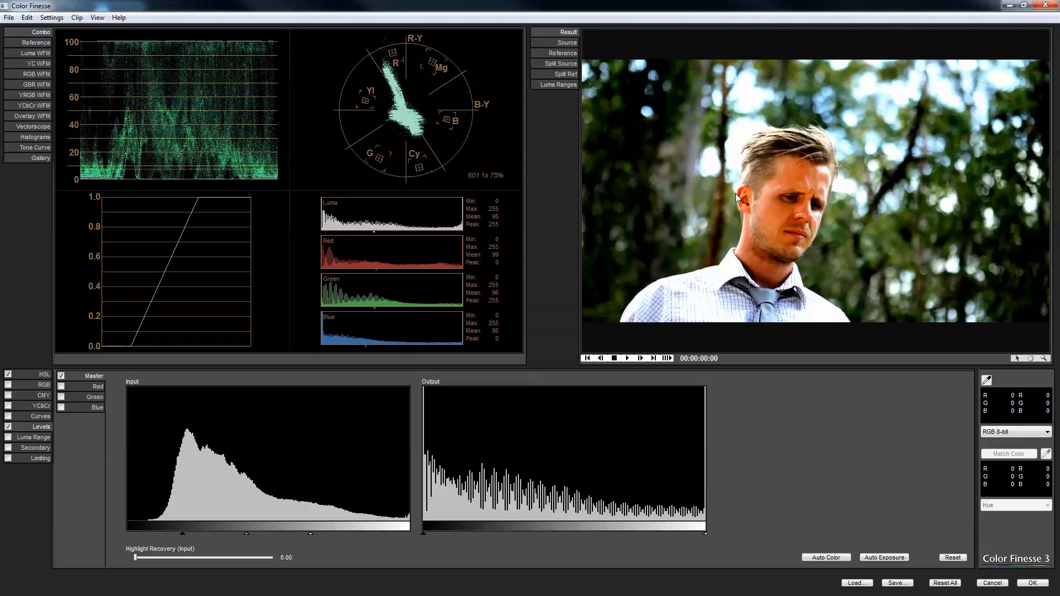
pyautogui.click(1033, 583)
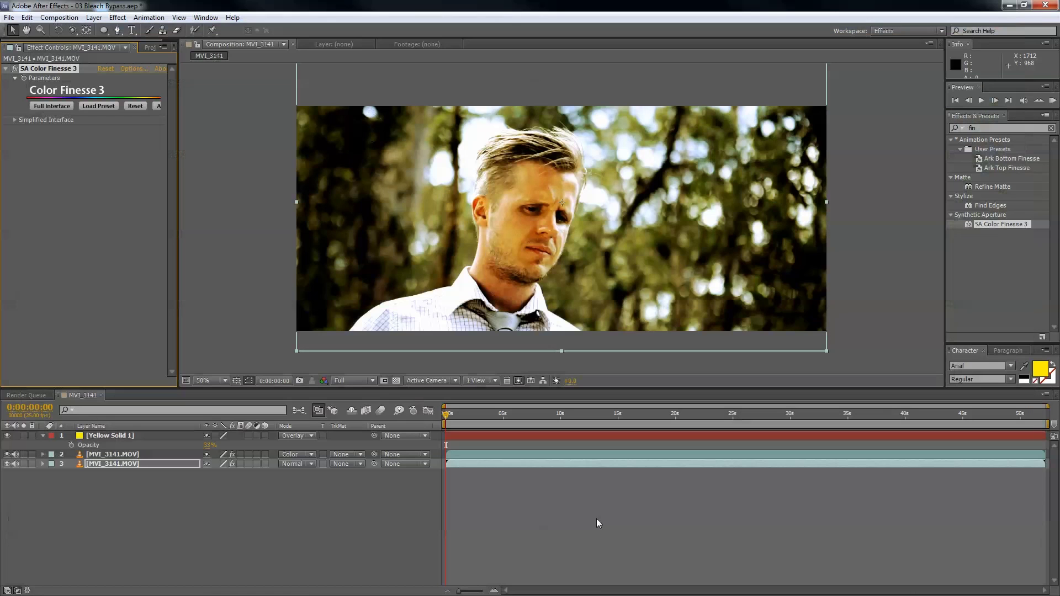
# - Review the upper footage layer's Secondary correction settings in Color Finesse and close the interface
pyautogui.click(110, 455)
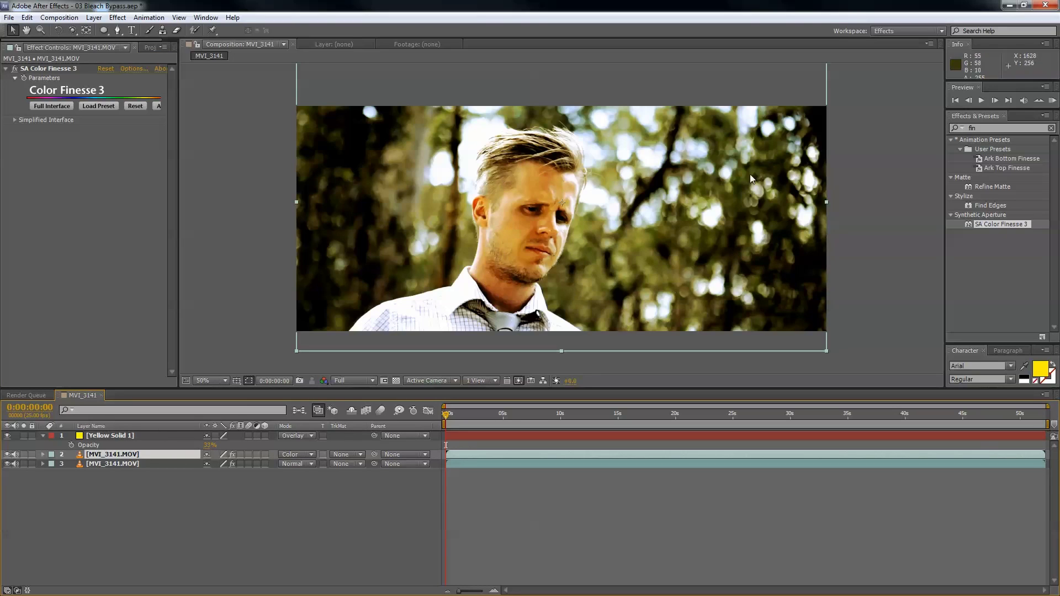
pyautogui.click(51, 106)
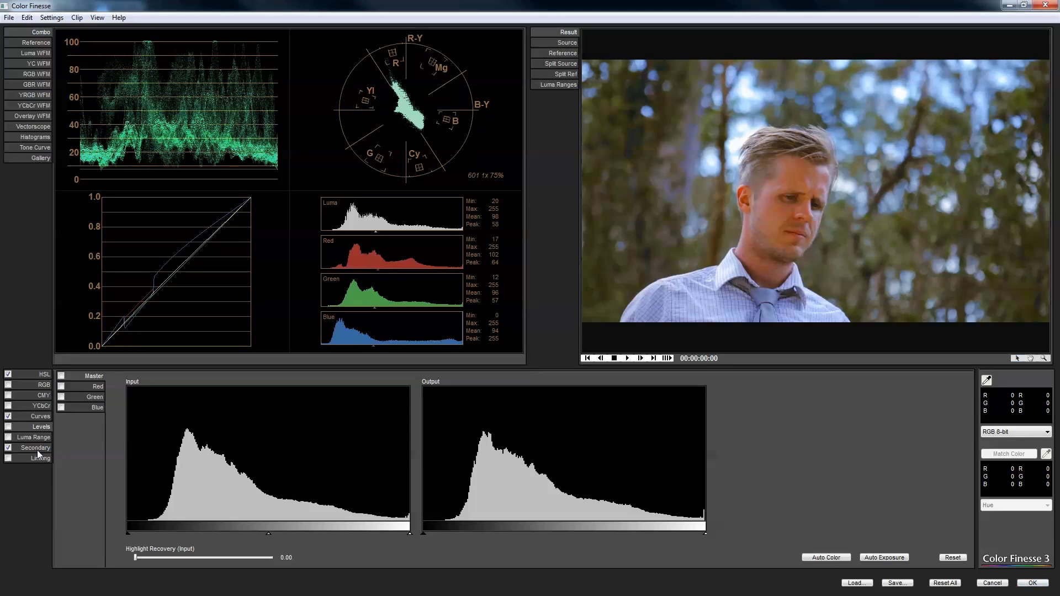
pyautogui.click(38, 449)
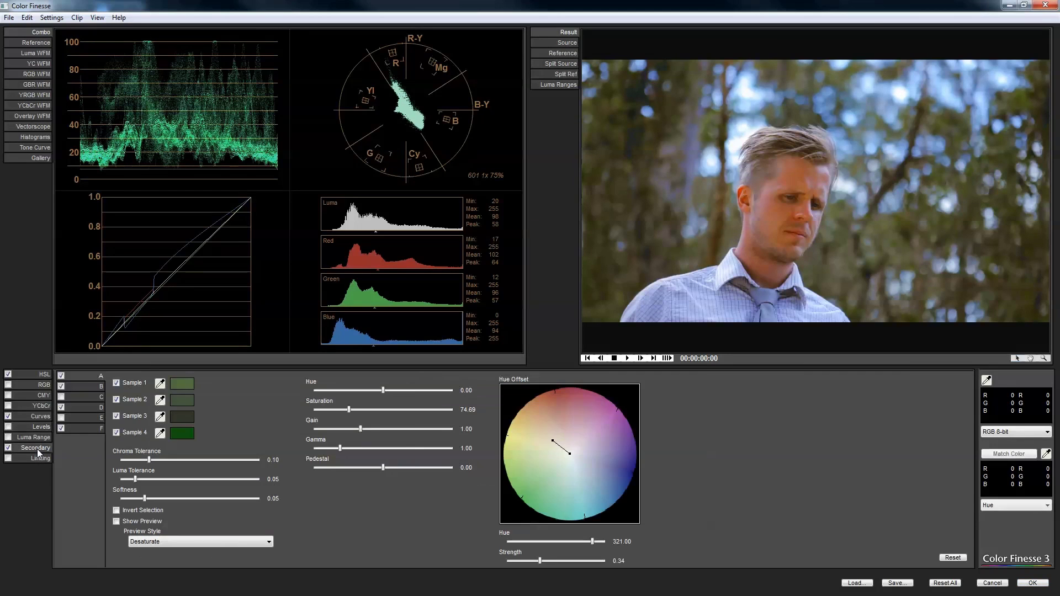
pyautogui.click(1033, 583)
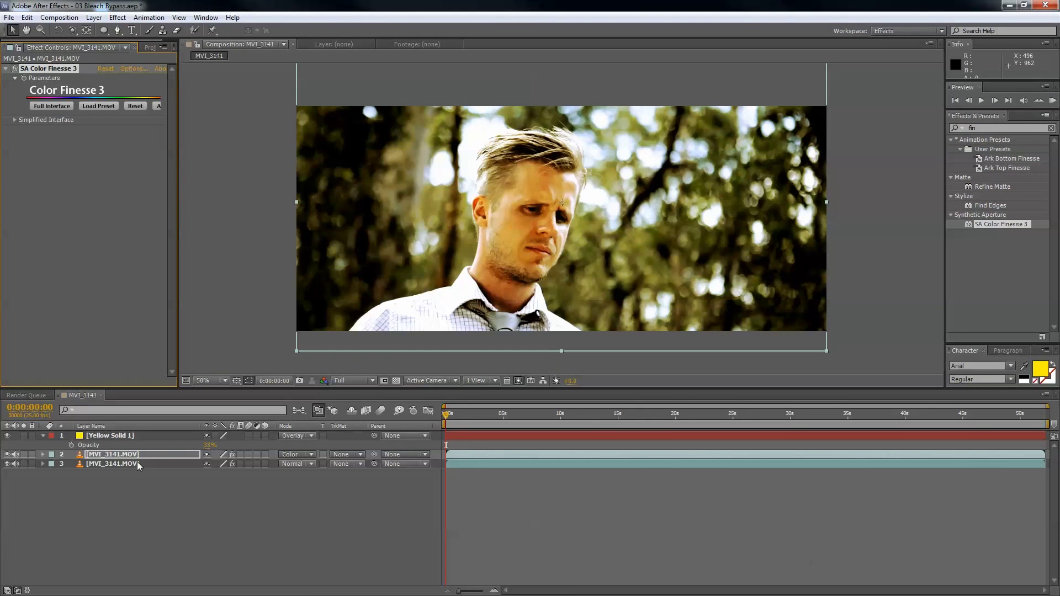
# - Review the yellow solid's opacity and blending mode, keeping the mode on Overlay
pyautogui.click(110, 436)
pyautogui.press('t')
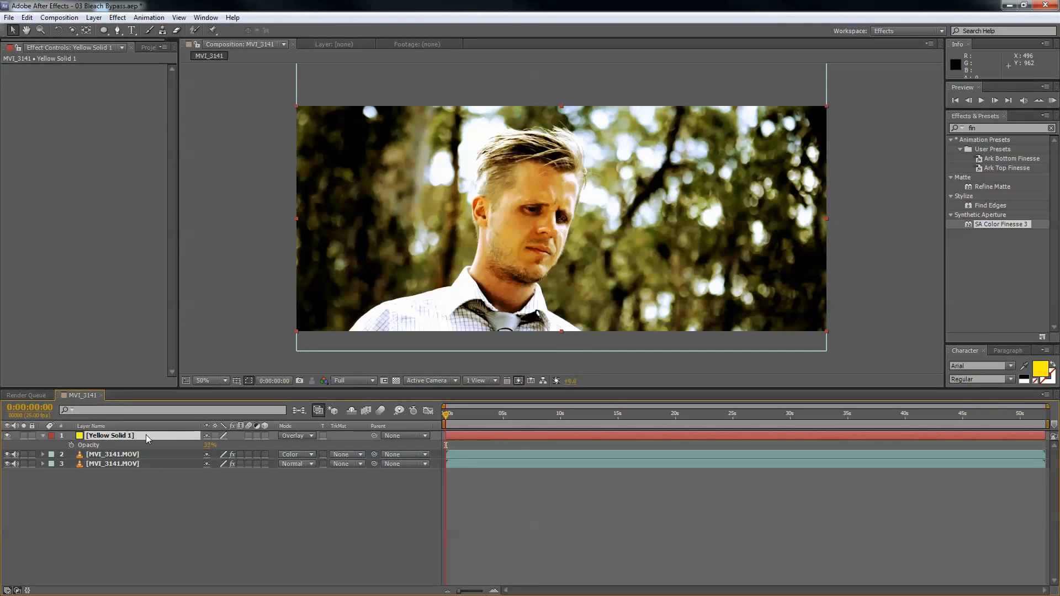
pyautogui.click(296, 436)
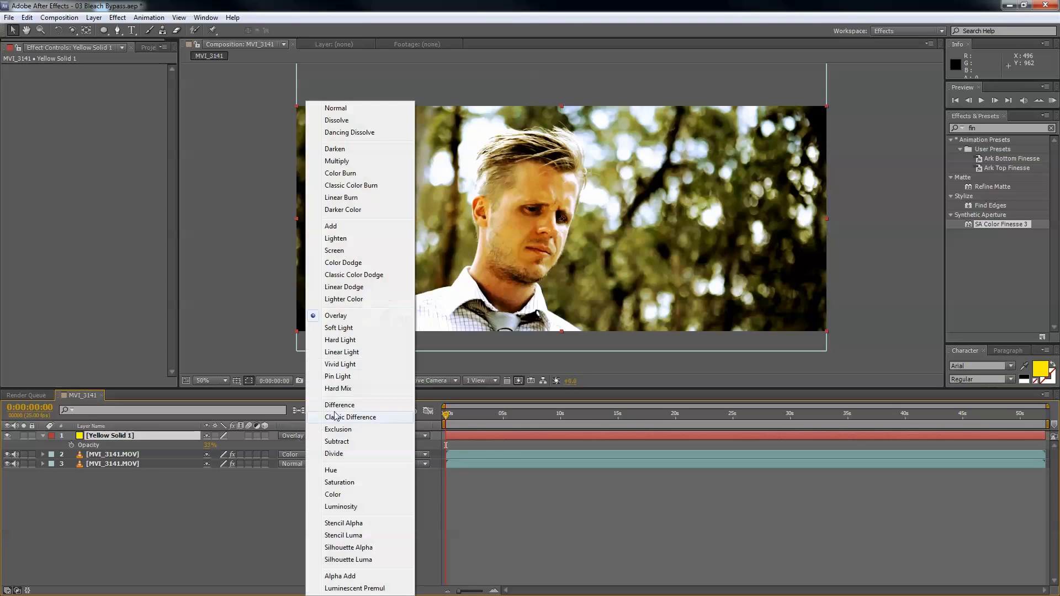
pyautogui.click(348, 317)
pyautogui.click(329, 504)
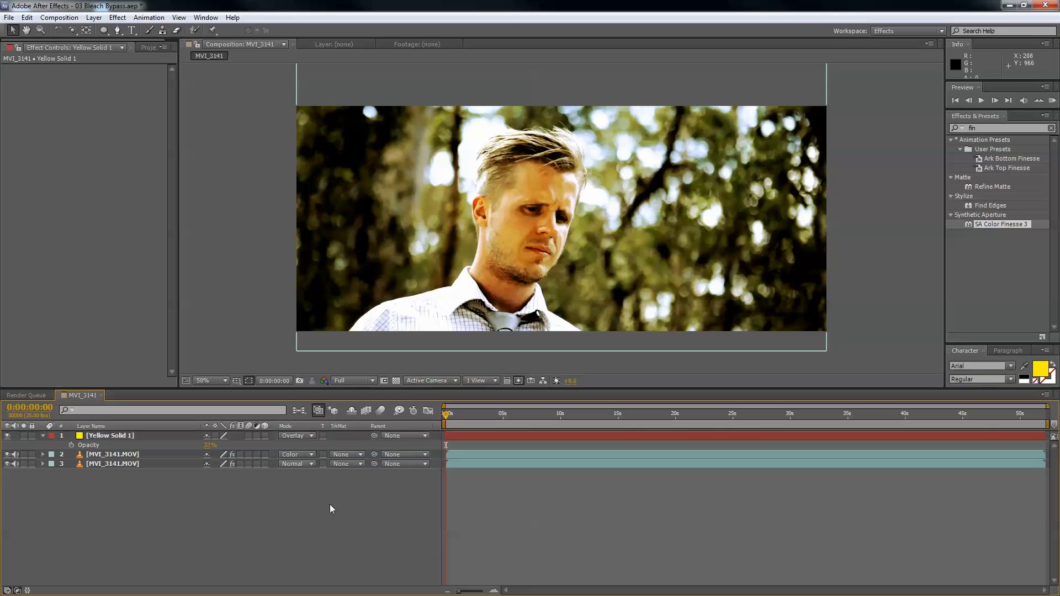
# - Create a new composition-sized solid layer coloured black (000000) above the yellow solid
pyautogui.rightClick(220, 510)
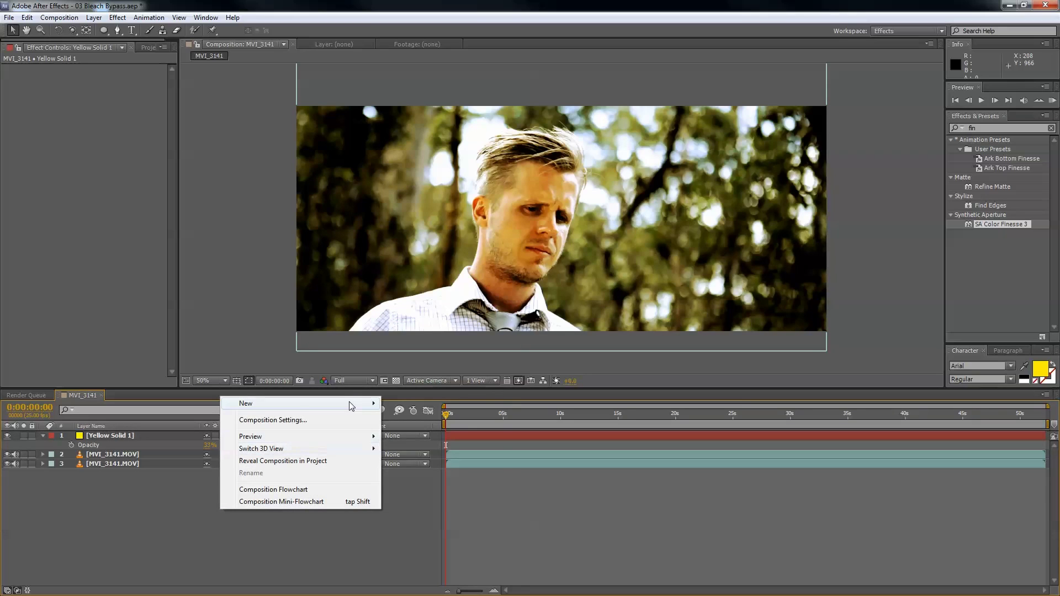
pyautogui.moveTo(355, 403)
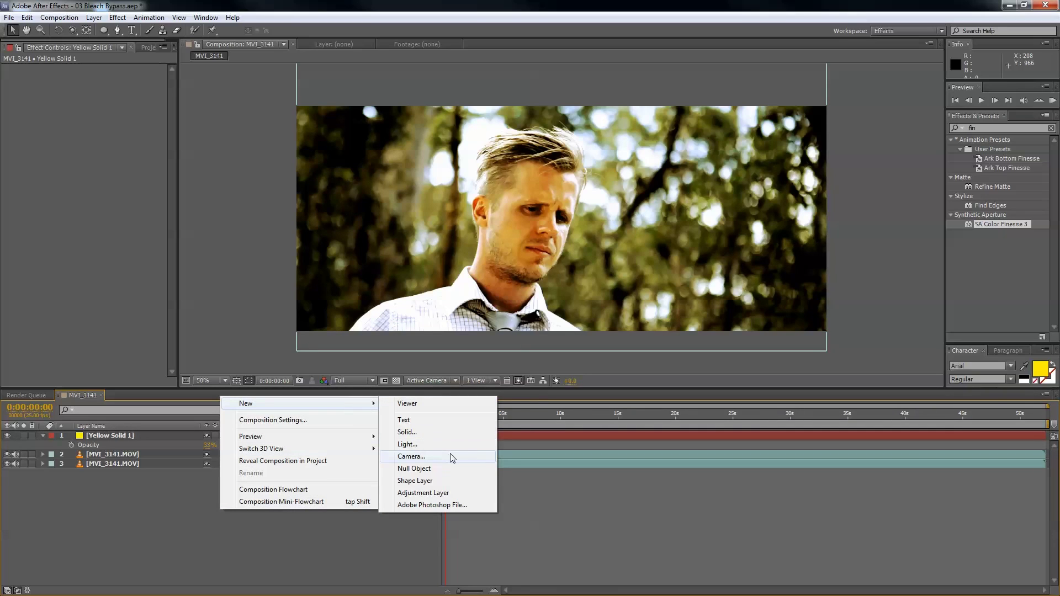
pyautogui.click(454, 433)
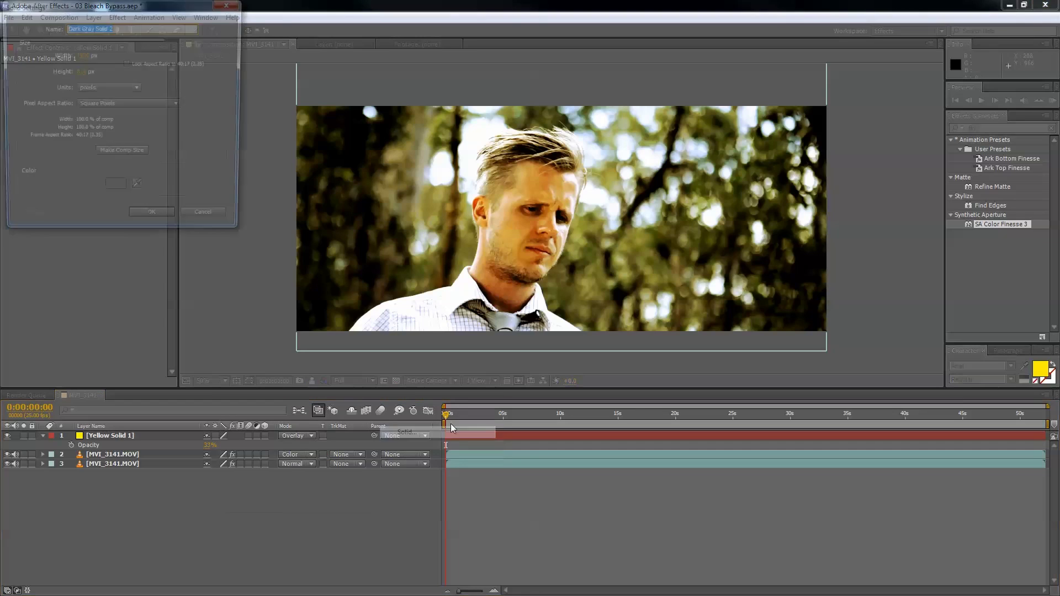
pyautogui.click(116, 189)
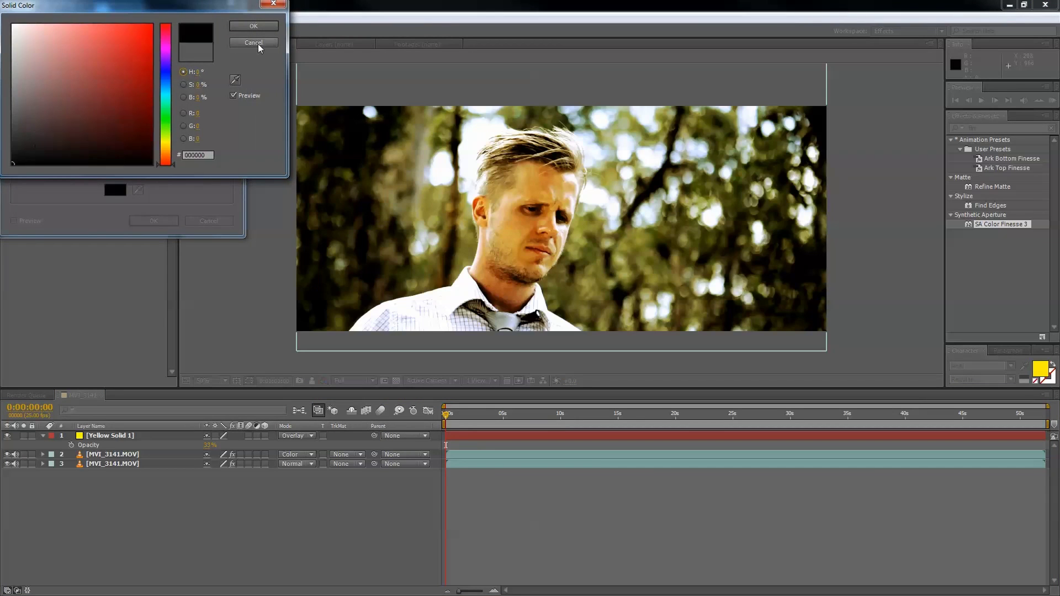
pyautogui.click(266, 28)
pyautogui.click(154, 220)
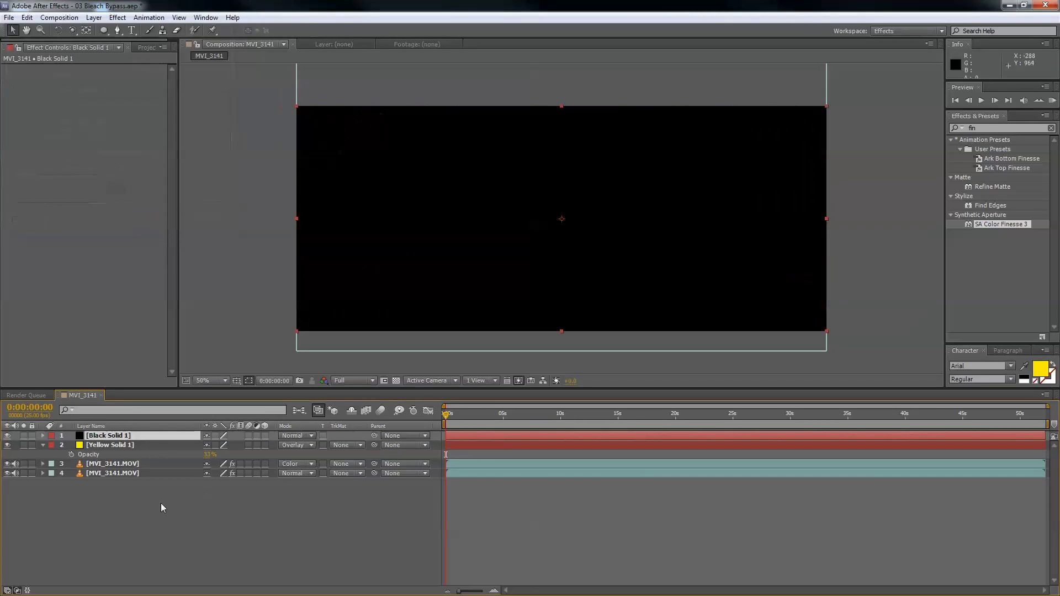
# - Add an elliptical mask filling the full frame of the black solid
pyautogui.doubleClick(103, 30)
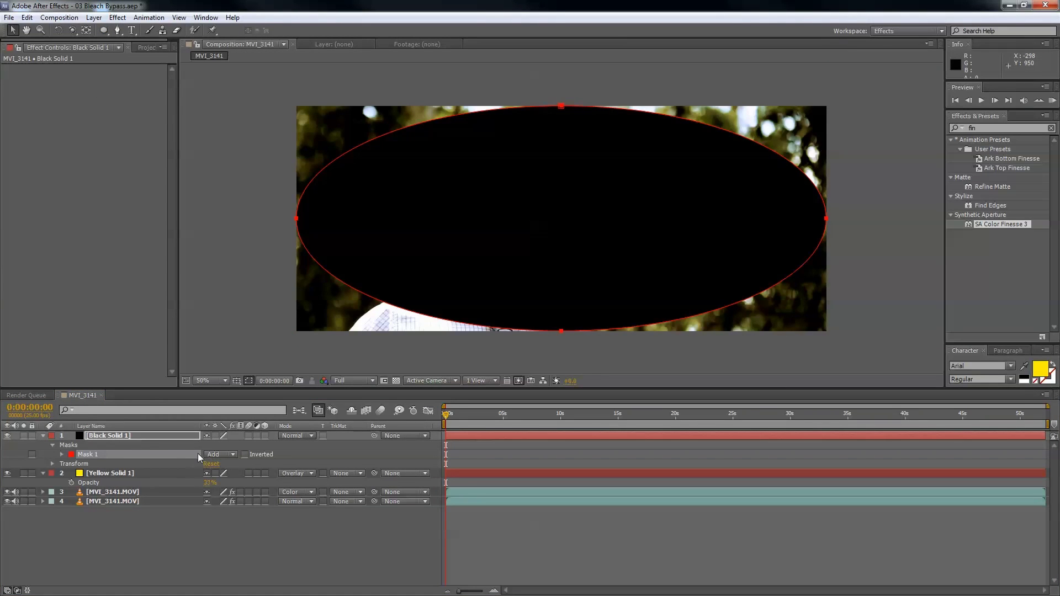
pyautogui.click(103, 31)
pyautogui.click(122, 171)
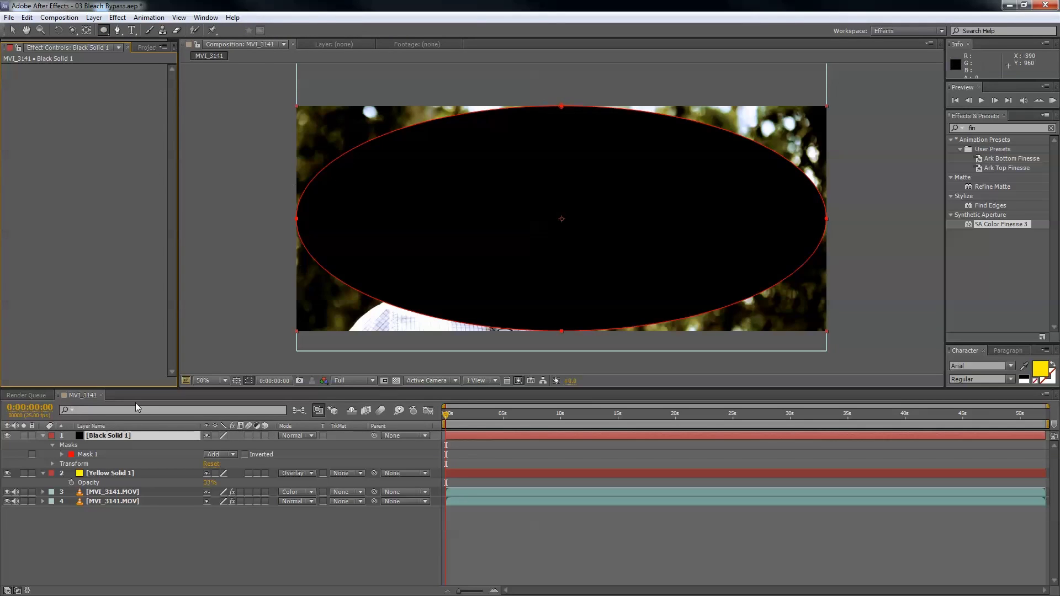
# - Reveal the black solid's mask properties and set the elliptical mask's mode to Subtract
pyautogui.click(110, 440)
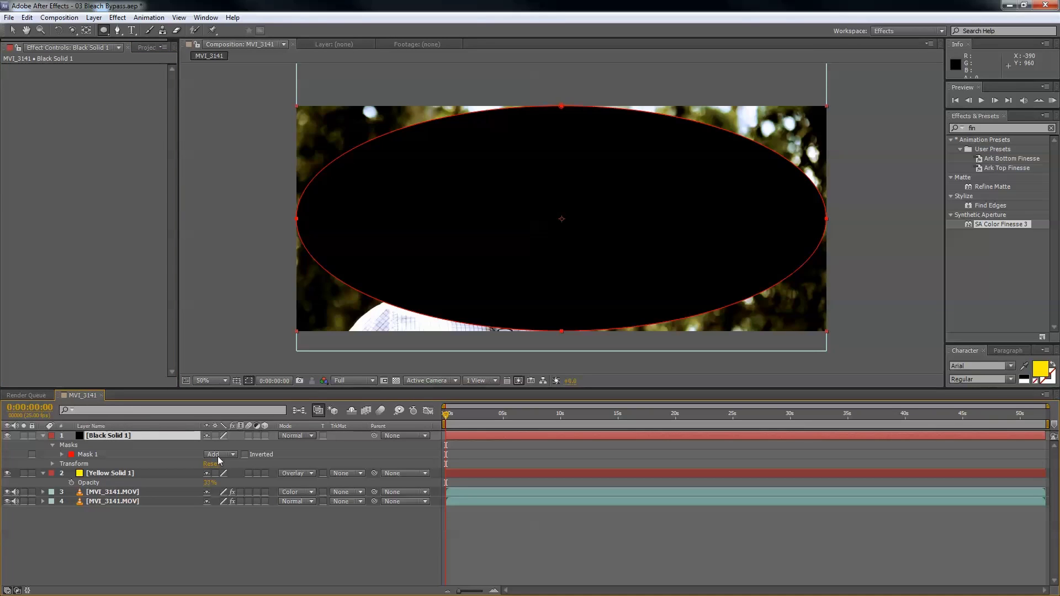
pyautogui.press('m')
pyautogui.press('m')
pyautogui.press('m')
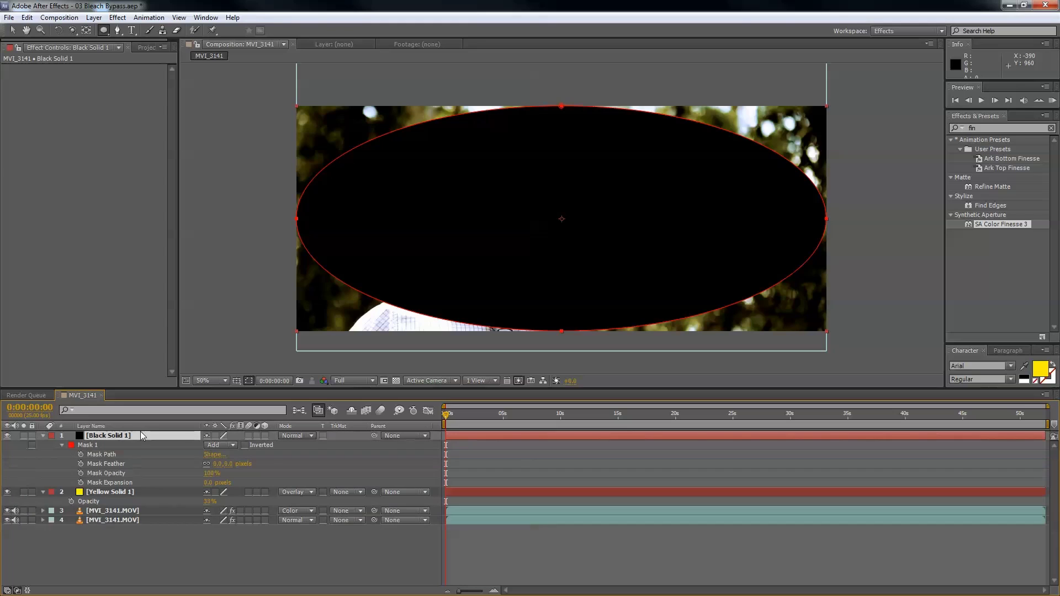
pyautogui.click(216, 446)
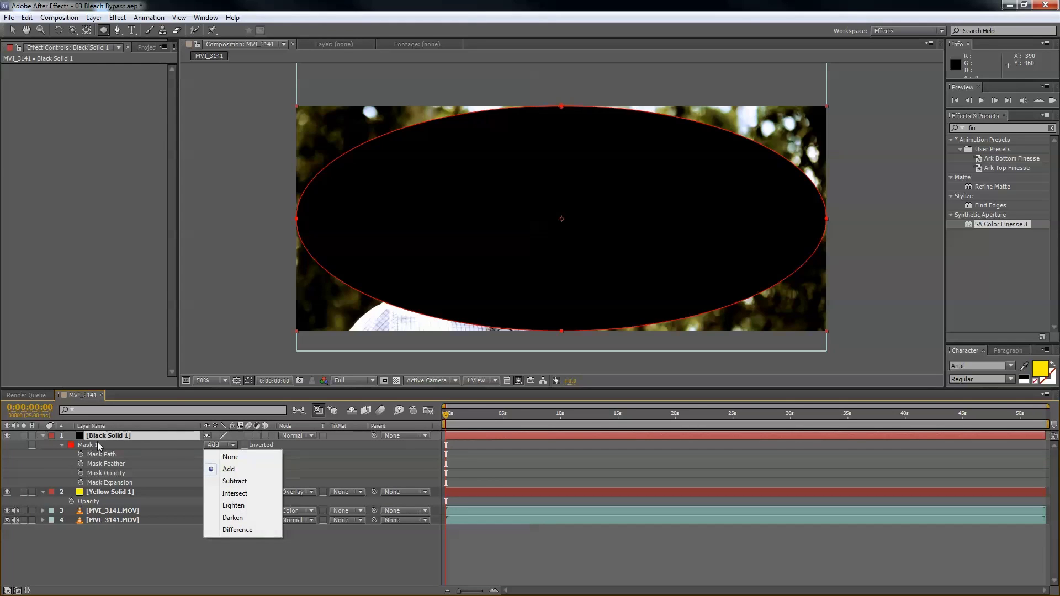
pyautogui.click(260, 481)
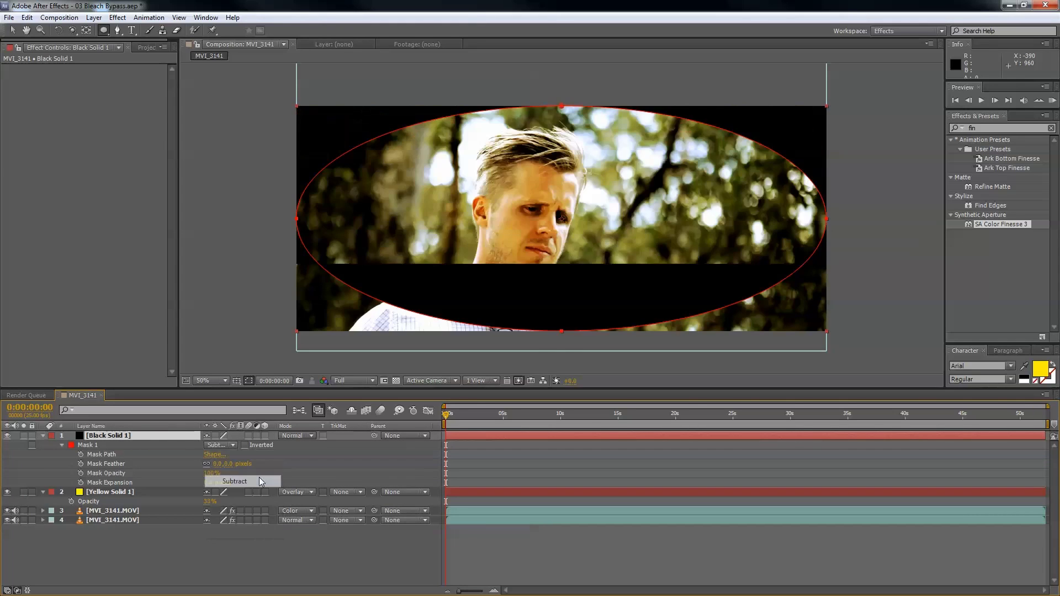
# - Feather the black solid's elliptical mask by about 205 pixels to soften the vignette
pyautogui.press('m')
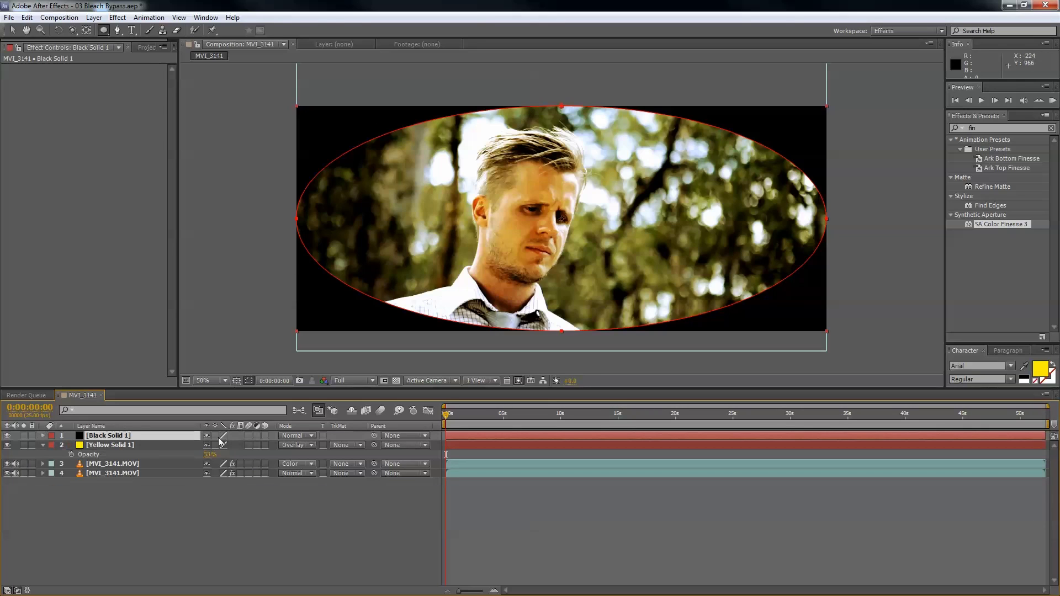
pyautogui.press('f')
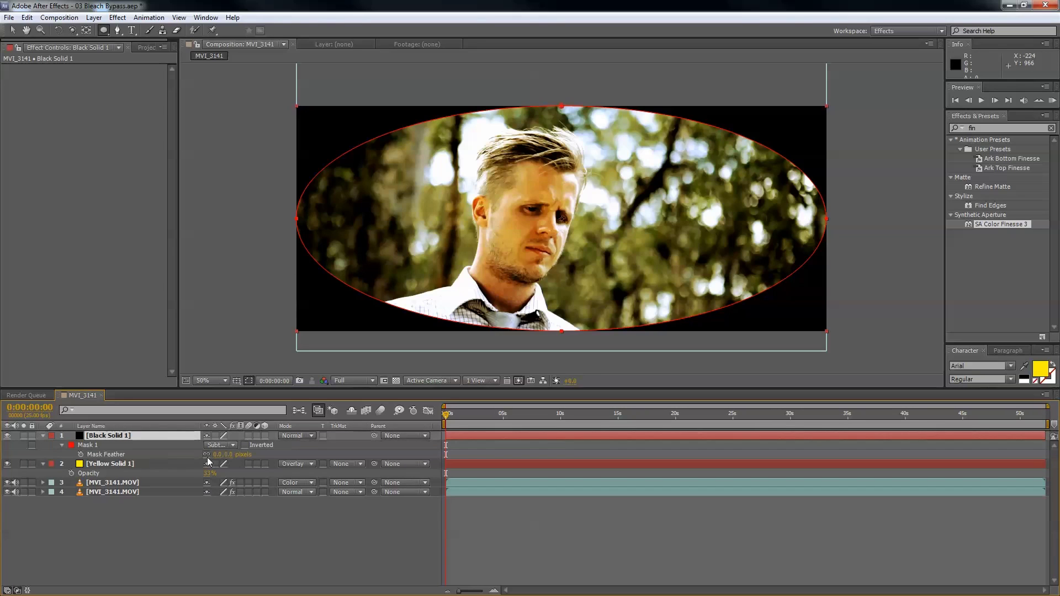
pyautogui.moveTo(218, 454); pyautogui.dragTo(341, 464)
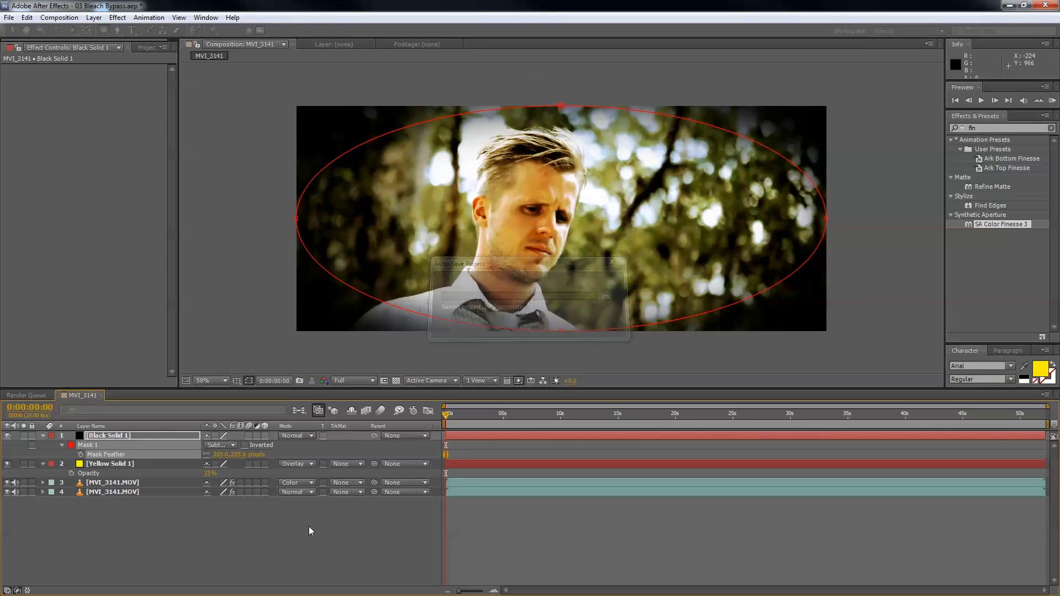
# - Try the black vignette solid at 12% opacity and compare the frame with the layer hidden and shown
pyautogui.press('t')
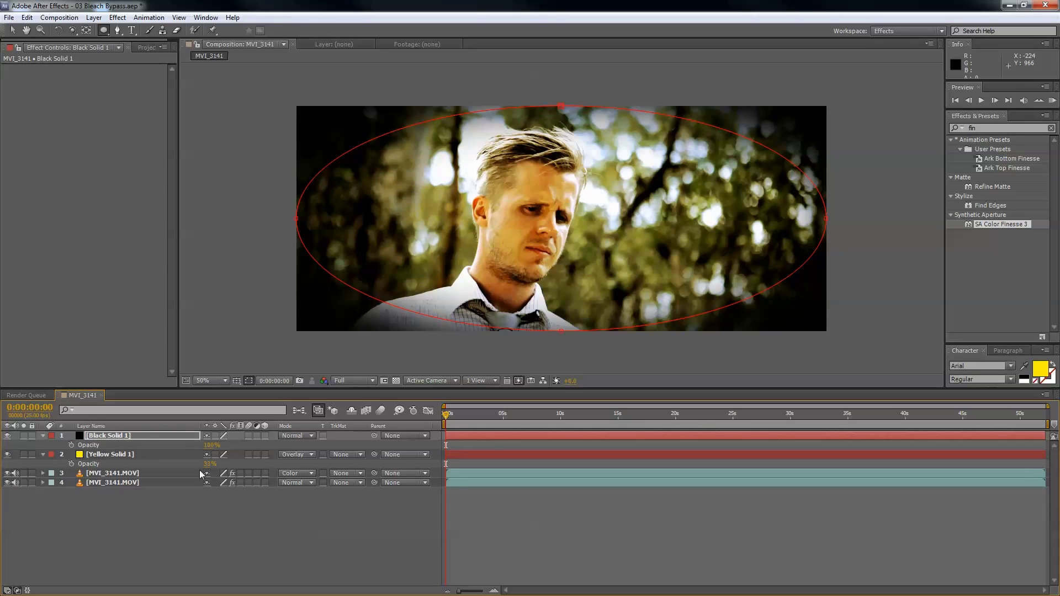
pyautogui.moveTo(210, 445); pyautogui.dragTo(169, 451)
pyautogui.click(220, 552)
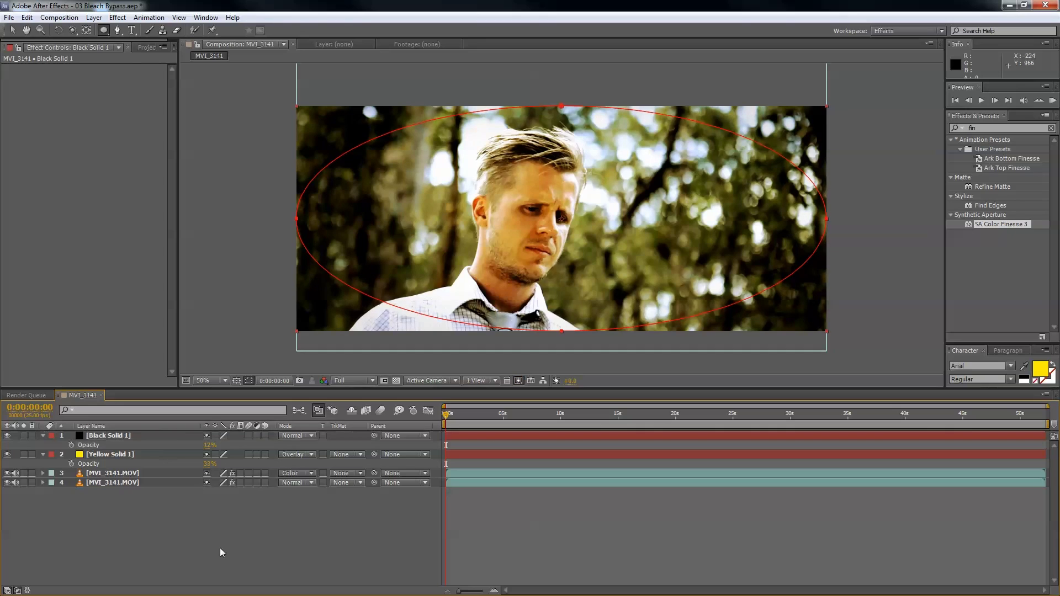
pyautogui.click(7, 436)
pyautogui.click(7, 437)
pyautogui.click(8, 436)
pyautogui.click(8, 437)
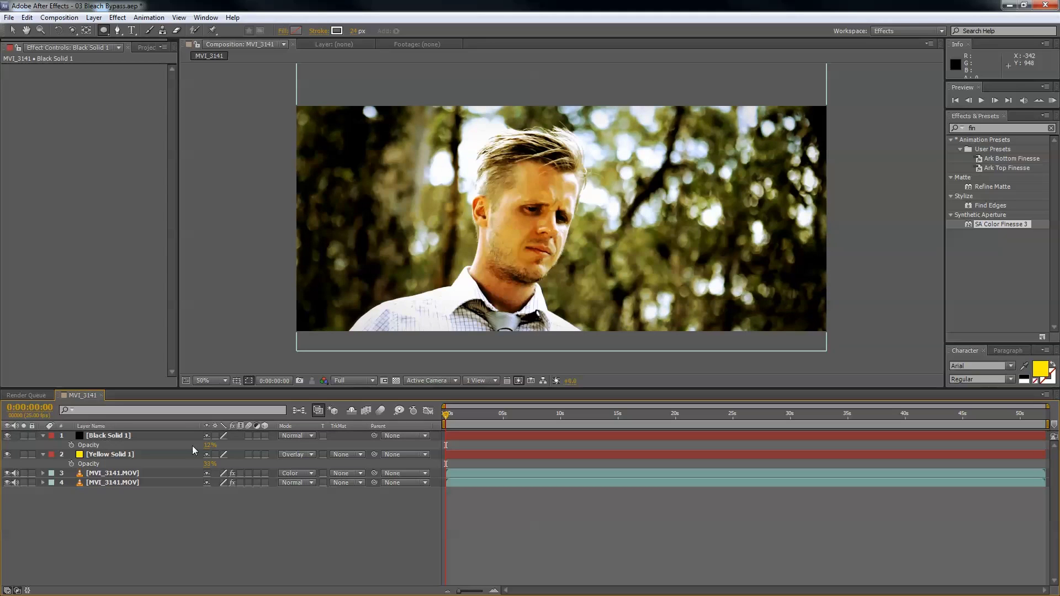
# - Set the black vignette solid's opacity to 28% and compare the frame with the layer hidden and shown
pyautogui.moveTo(210, 445); pyautogui.dragTo(209, 447)
pyautogui.click(201, 568)
pyautogui.click(8, 437)
pyautogui.click(8, 436)
pyautogui.click(8, 436)
pyautogui.click(8, 436)
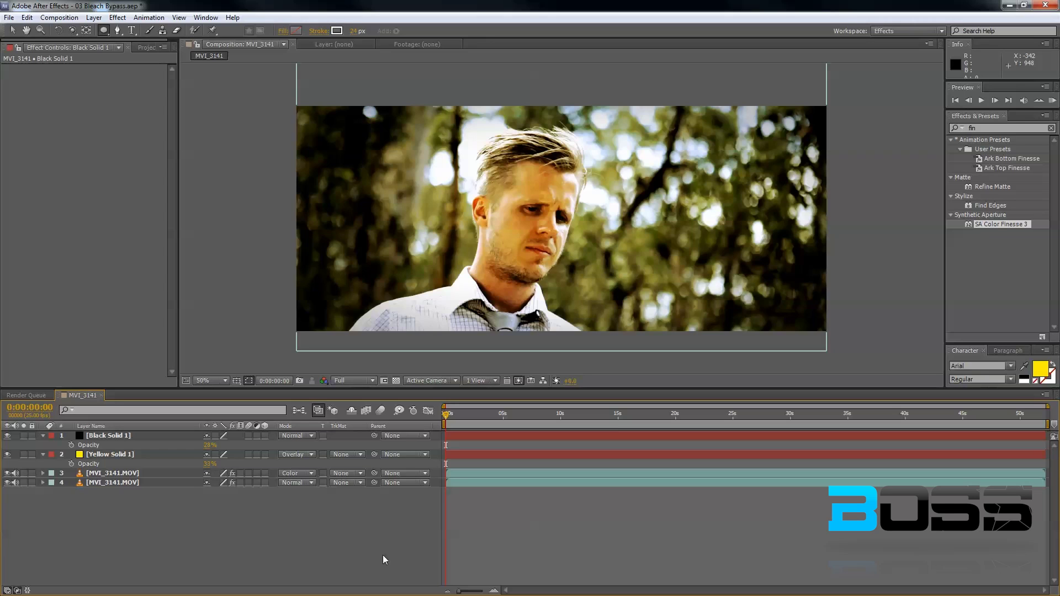
# - Preview the graded footage from the start and scrub to 0:00:04:08 to check the look on another frame
pyautogui.moveTo(450, 421)
pyautogui.mouseDown()
pyautogui.moveTo(631, 424)
pyautogui.moveTo(436, 424)
pyautogui.mouseUp()
pyautogui.press('space')
pyautogui.moveTo(447, 417); pyautogui.dragTo(497, 424)
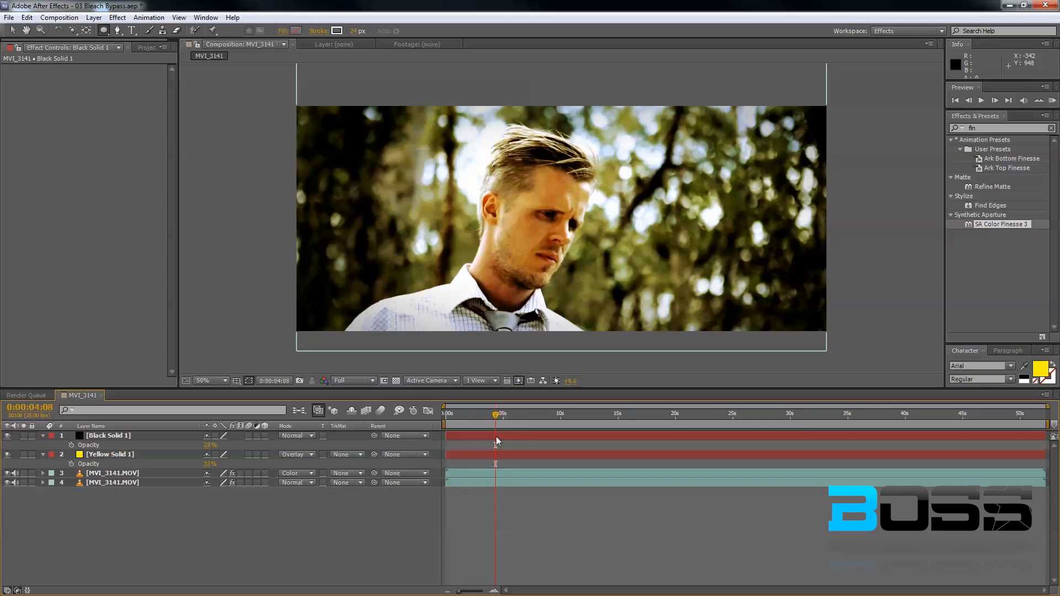